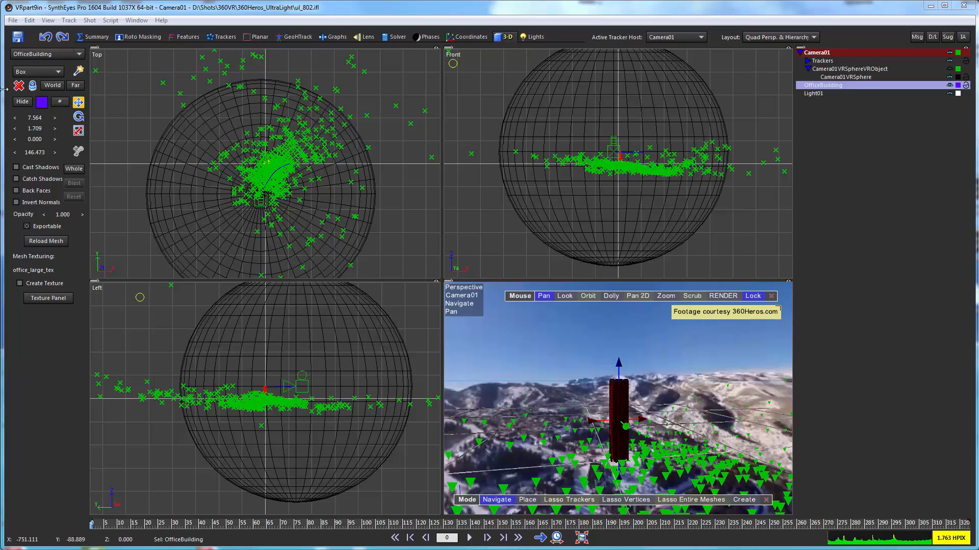
# Step: Merge the scene file balloon.sni into the project without making tracker names unique, and collapse Camera01's tracker list
pyautogui.click(12, 20)
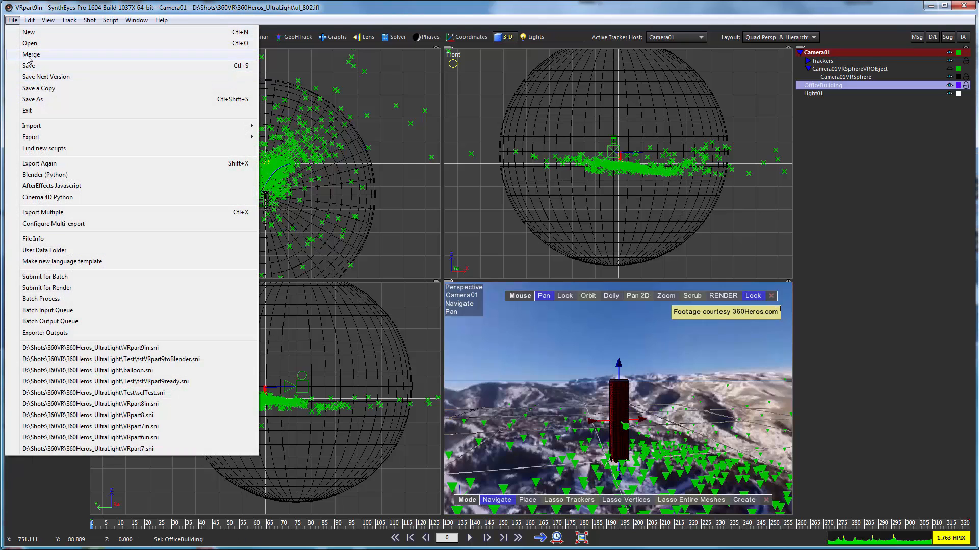
pyautogui.click(23, 60)
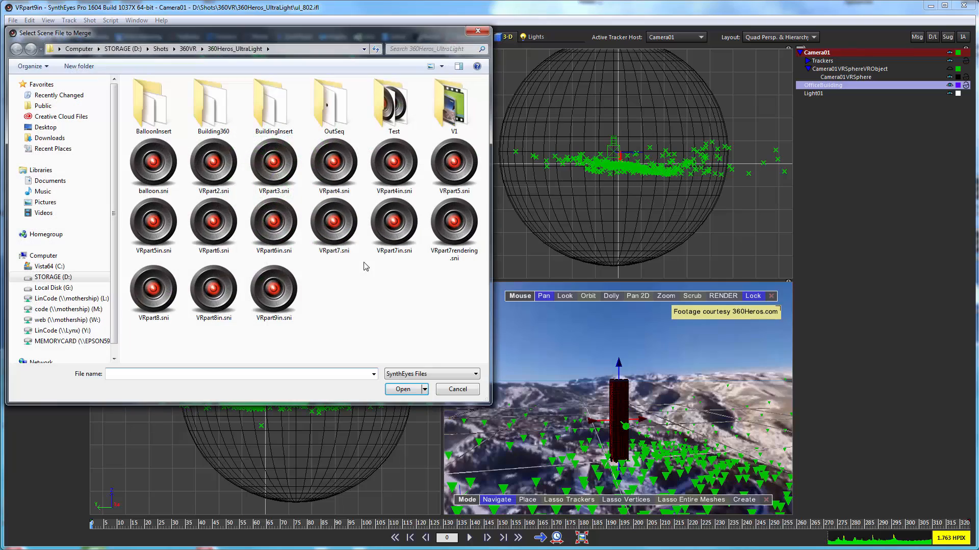
pyautogui.doubleClick(144, 167)
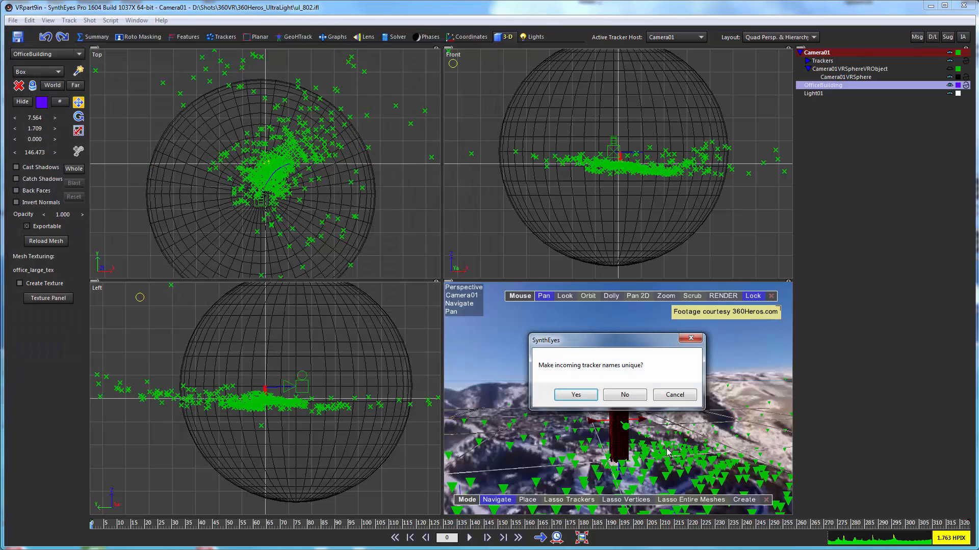
pyautogui.click(624, 395)
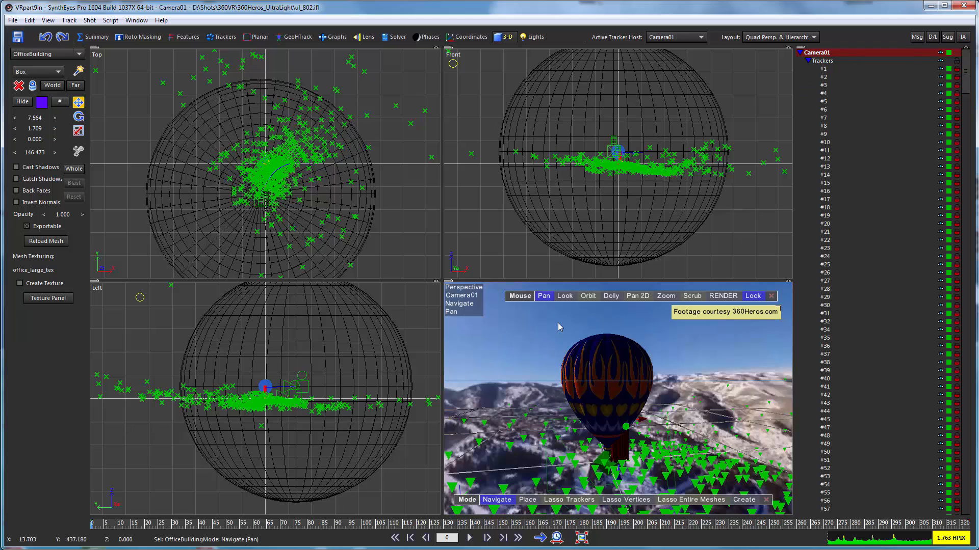
pyautogui.click(808, 61)
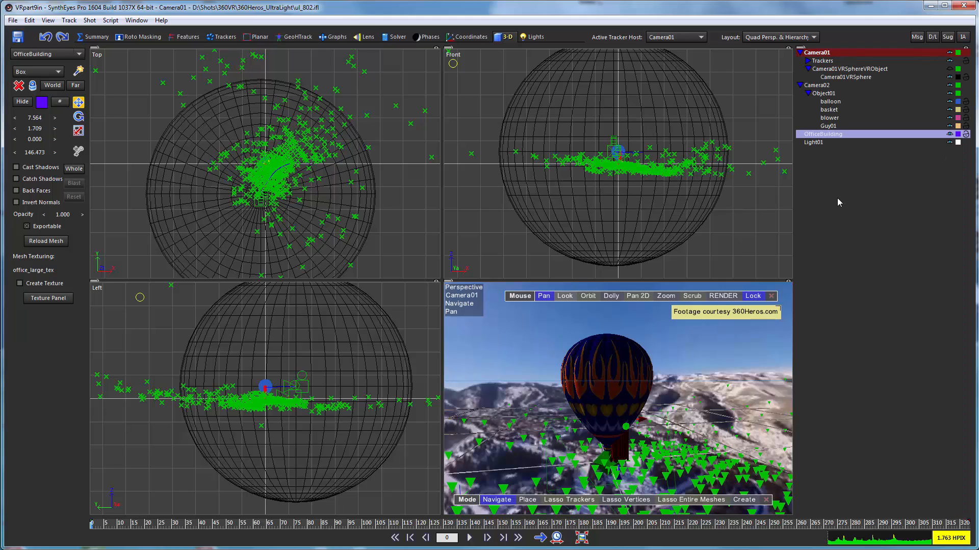
# Step: Reparent Object01 from Camera02 to Camera01 in the hierarchy, and remove Camera02 from the scene
pyautogui.click(826, 93)
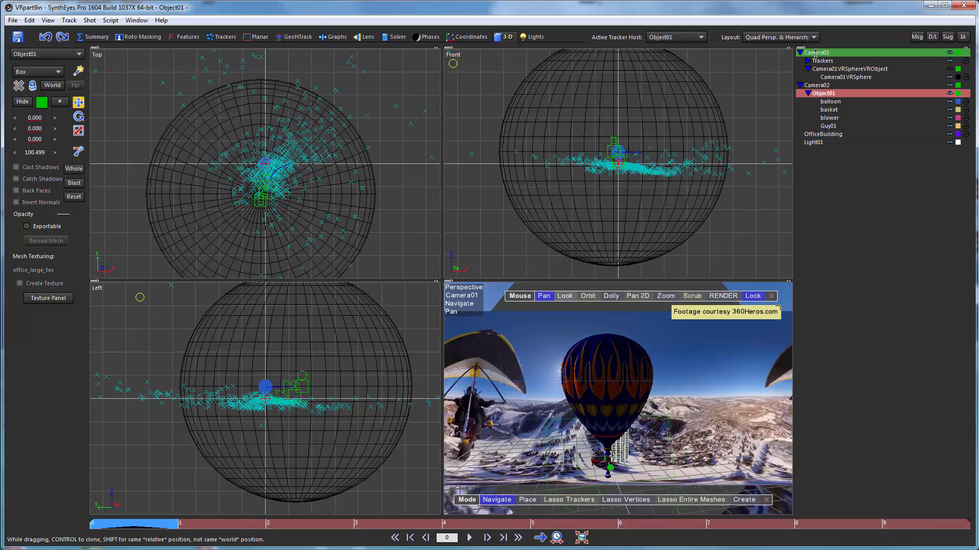
pyautogui.moveTo(815, 53); pyautogui.dragTo(815, 53)
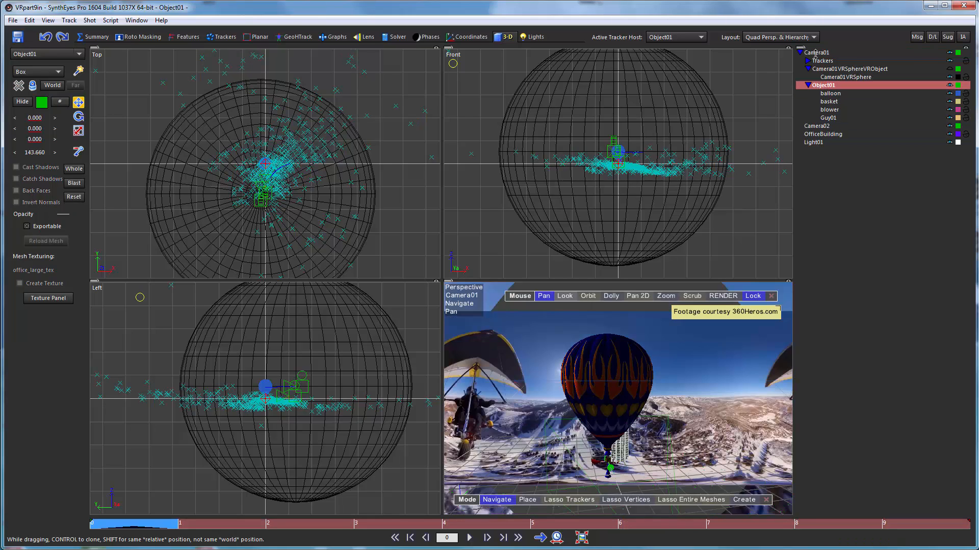
pyautogui.click(818, 127)
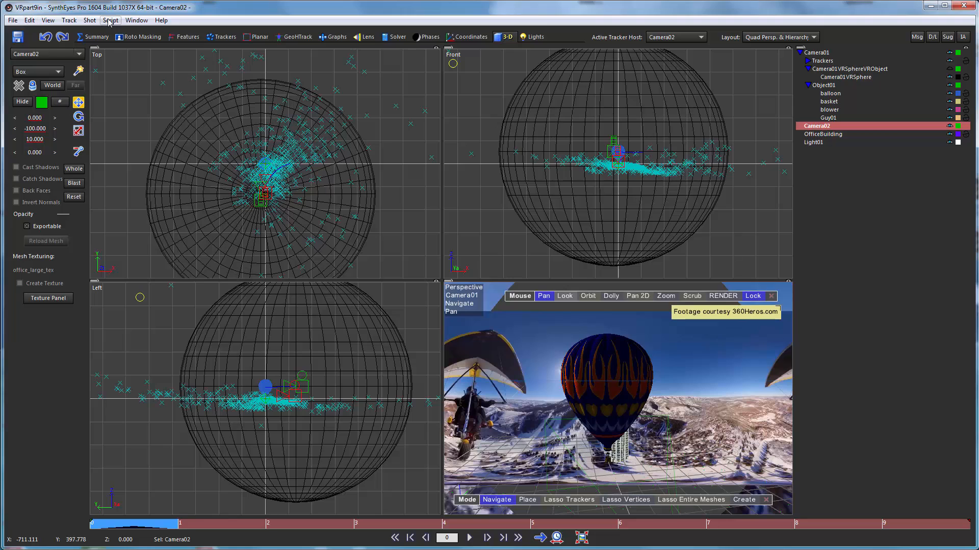
pyautogui.click(90, 20)
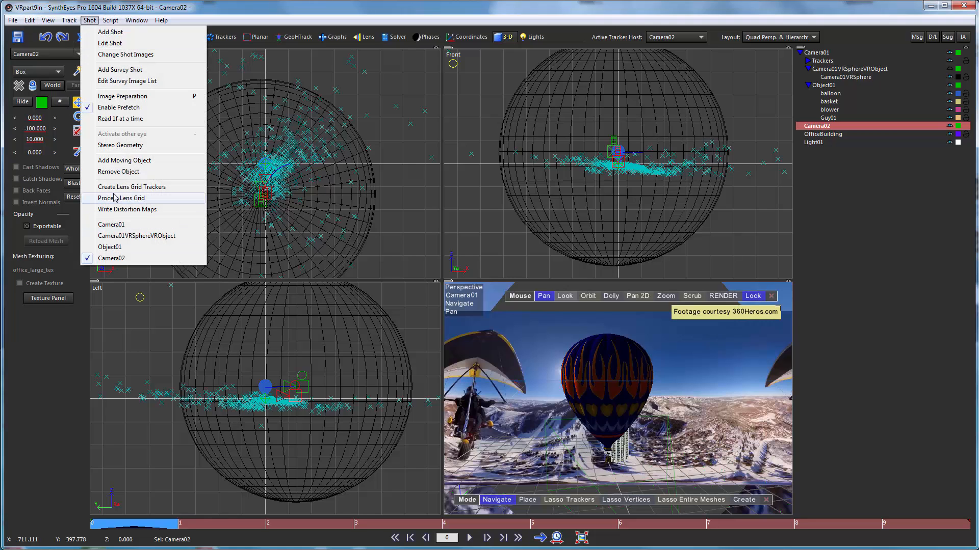
pyautogui.click(110, 172)
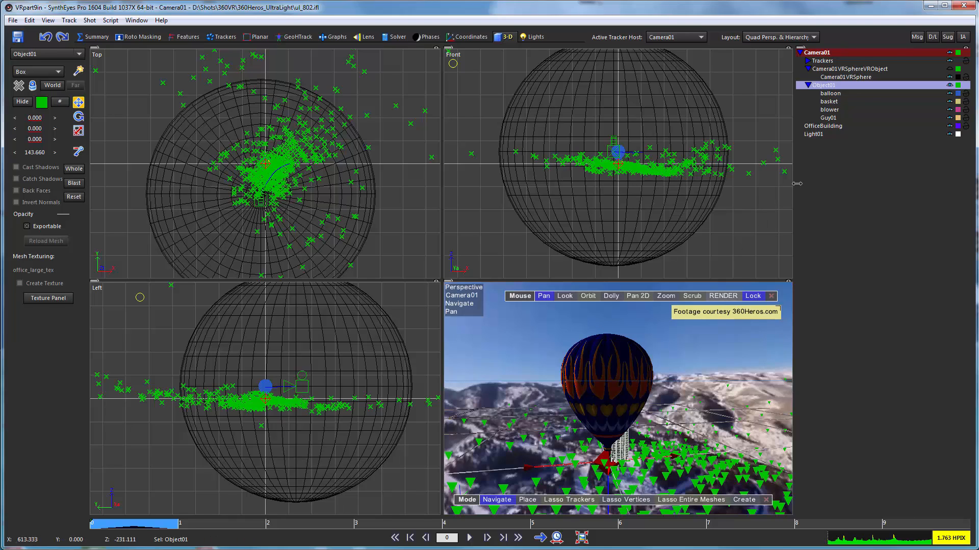
# Step: Set the solver world size of Object01 to 1000
pyautogui.click(829, 87)
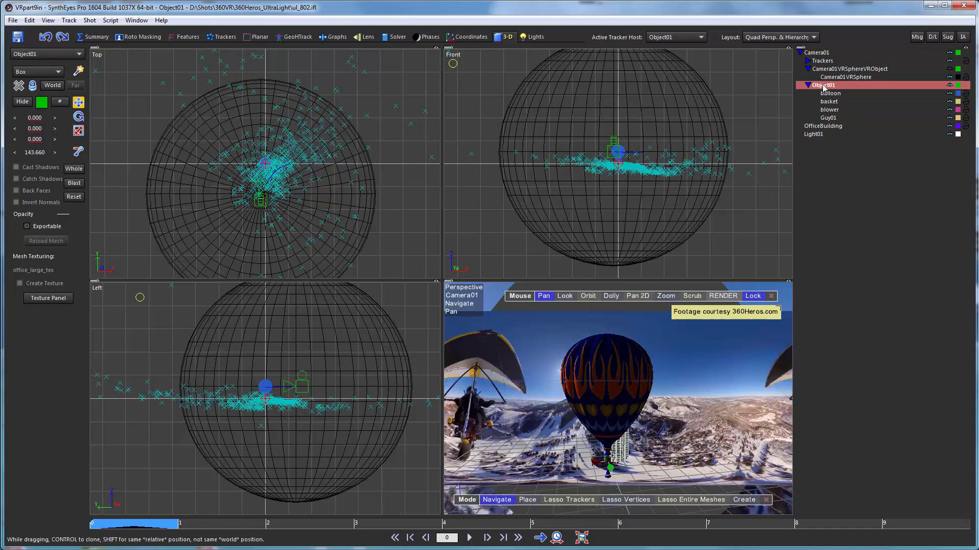
pyautogui.click(388, 38)
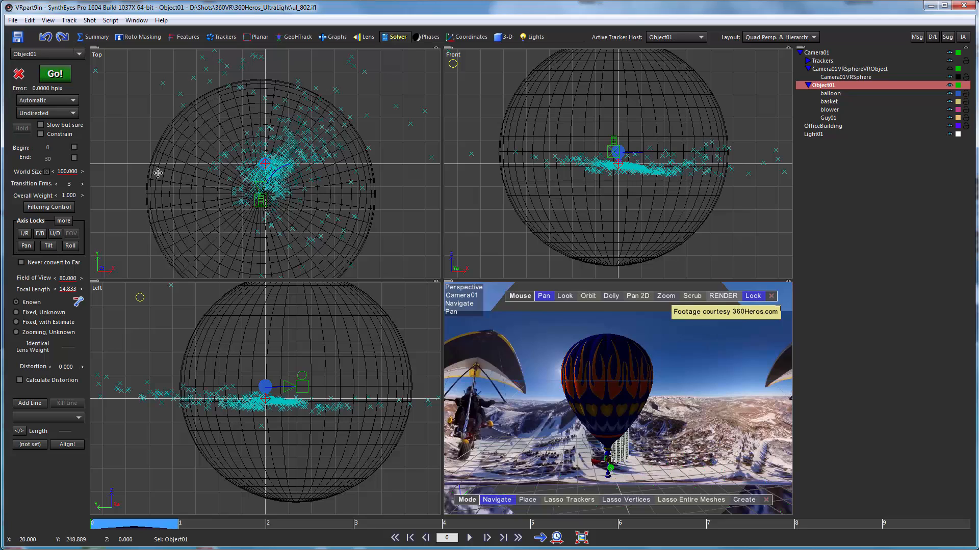
pyautogui.click(69, 172)
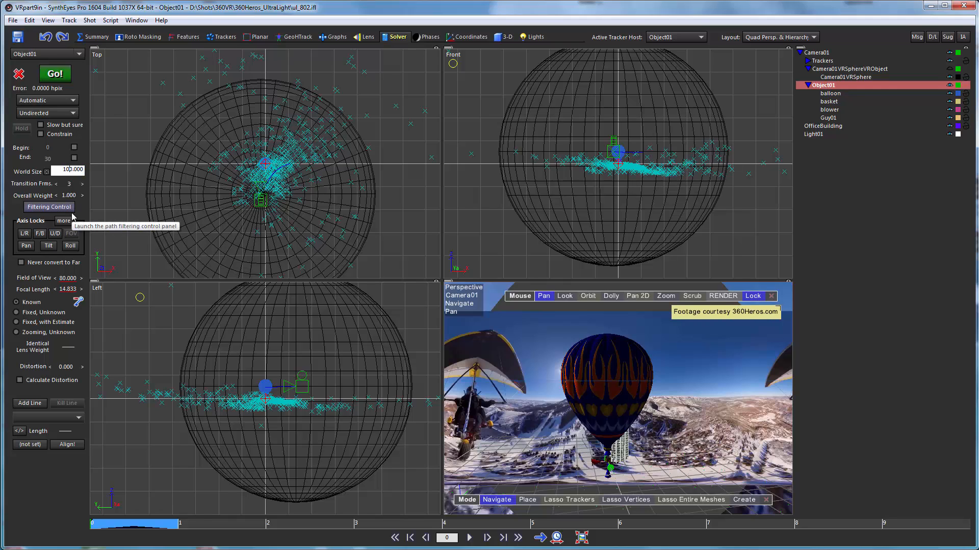
pyautogui.press('Return')
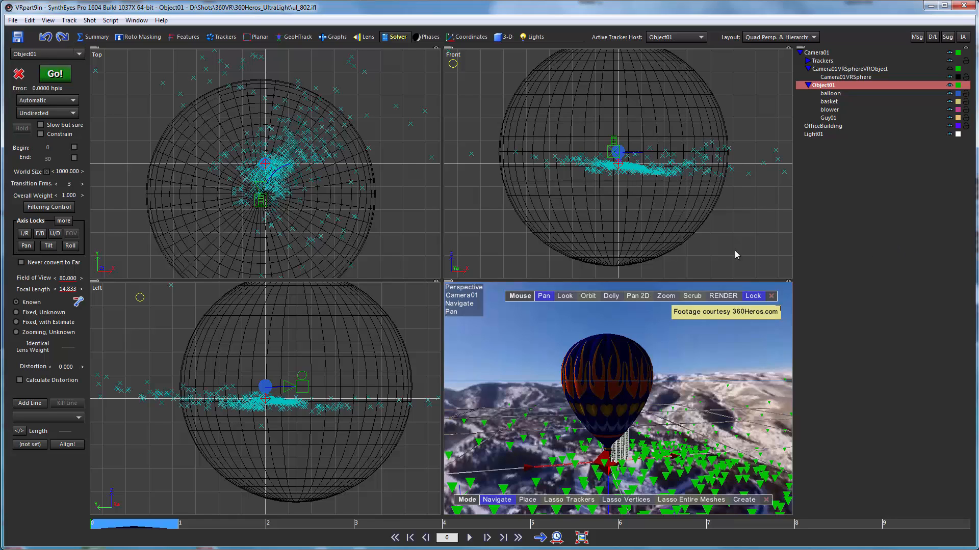
# Step: Hide the 3-D tracker points and frame the balloon and office building in the Left view
pyautogui.scroll(3, 262, 390)
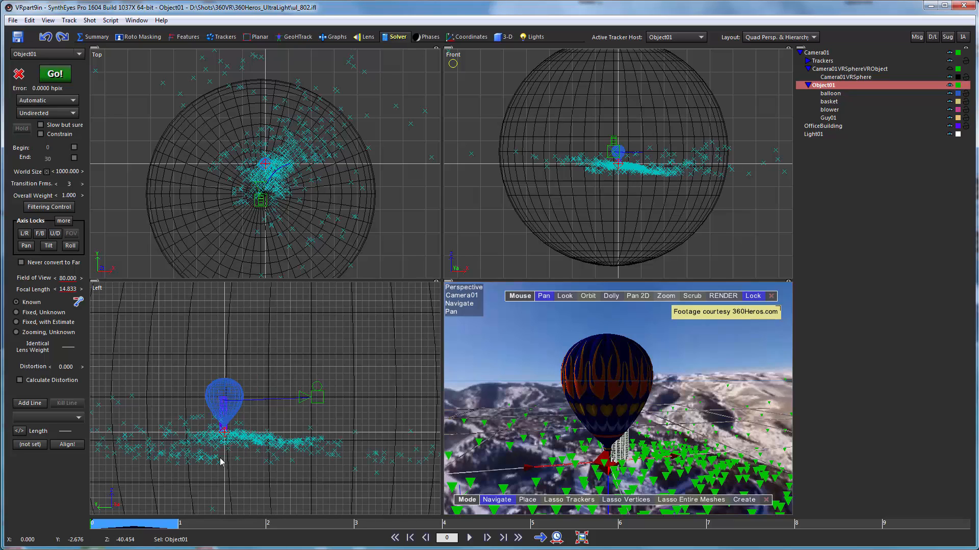
pyautogui.scroll(5, 220, 461)
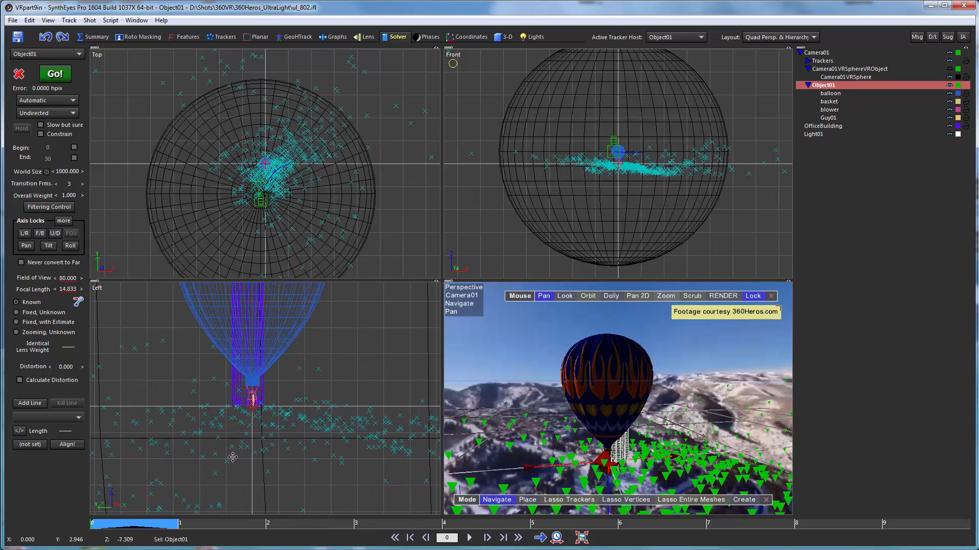
pyautogui.moveTo(247, 409); pyautogui.dragTo(227, 487, button='middle')
pyautogui.press('j')
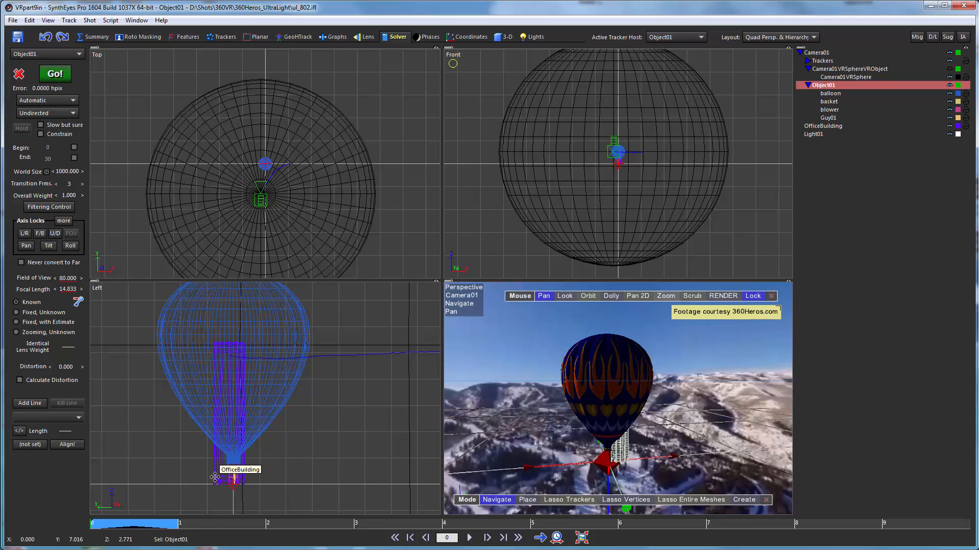
# Step: Try offsetting Object01 to X 120, and reset that coordinate
pyautogui.click(498, 38)
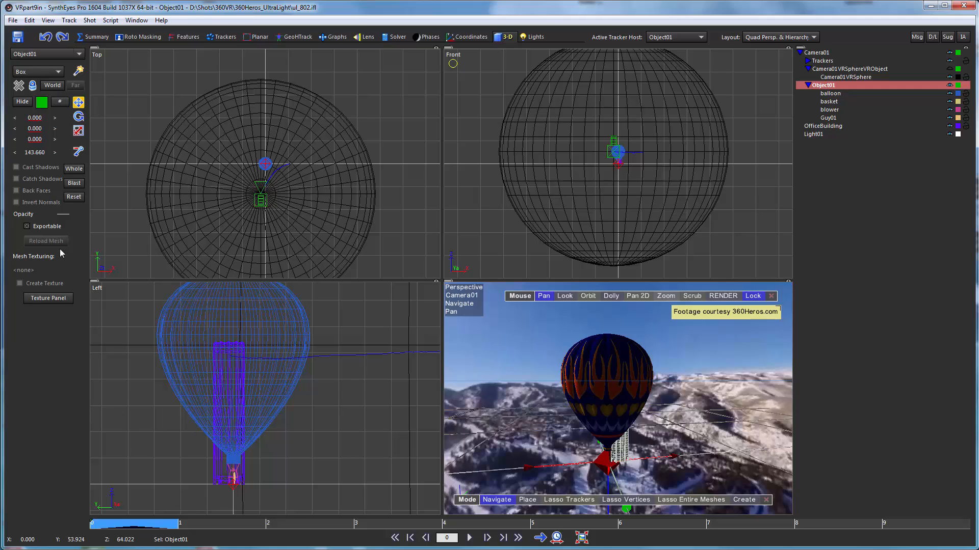
pyautogui.moveTo(36, 117); pyautogui.dragTo(61, 117)
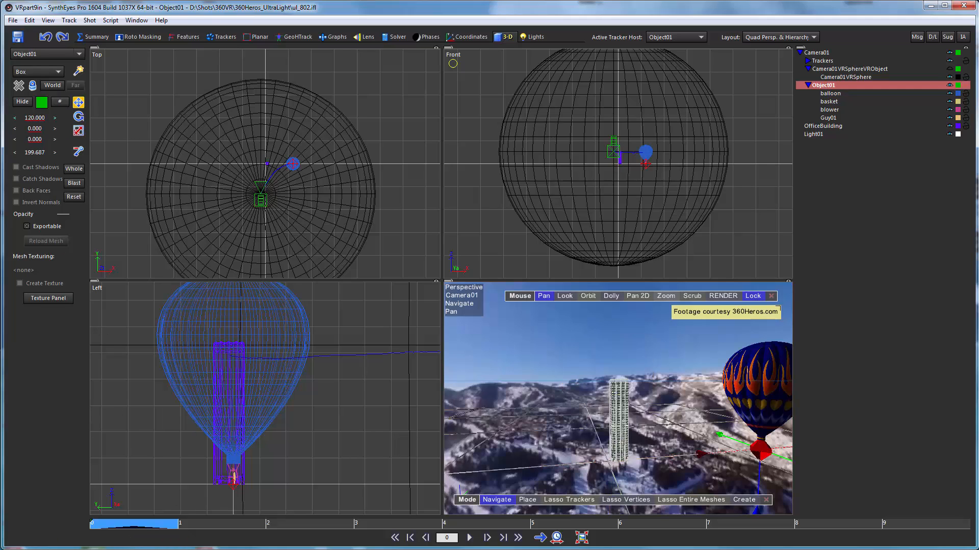
pyautogui.rightClick(32, 119)
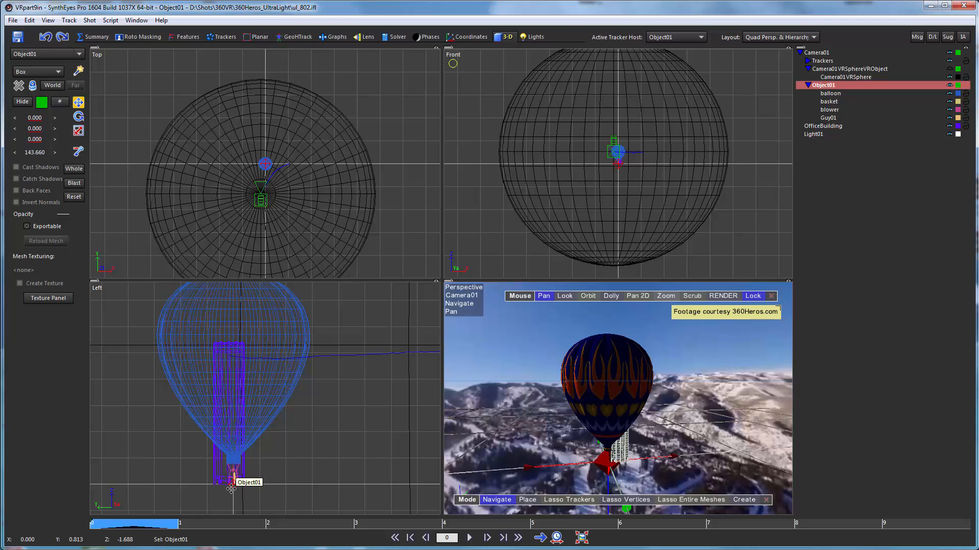
# Step: Lock the selection on Object01, shift it to about Y -30.6 in the Left view, and restore the timeline's full frame range
pyautogui.click(33, 87)
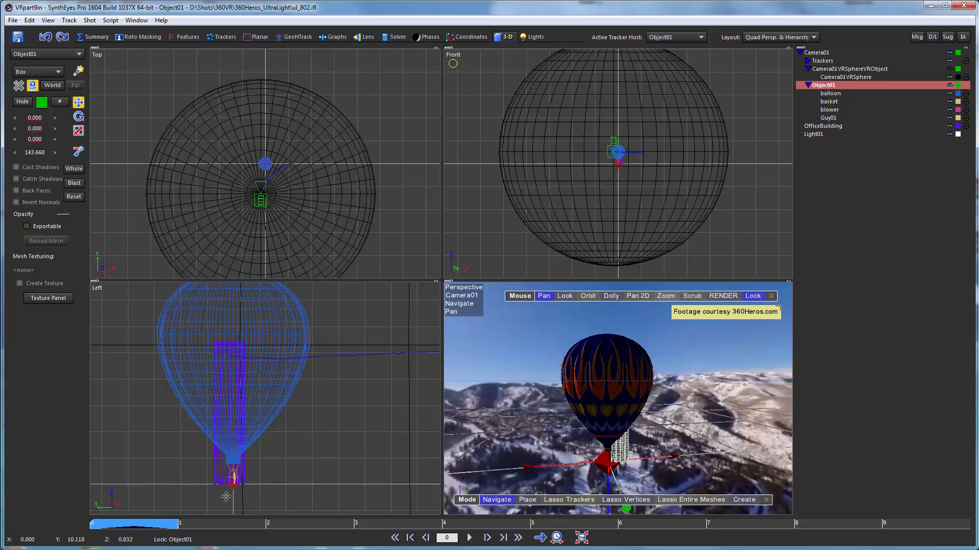
pyautogui.moveTo(232, 489); pyautogui.dragTo(316, 488)
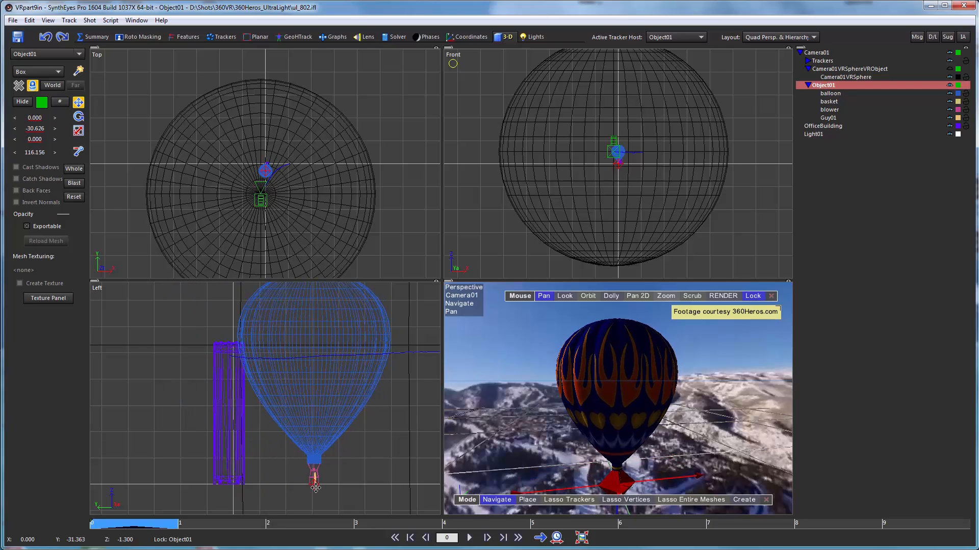
pyautogui.click(556, 542)
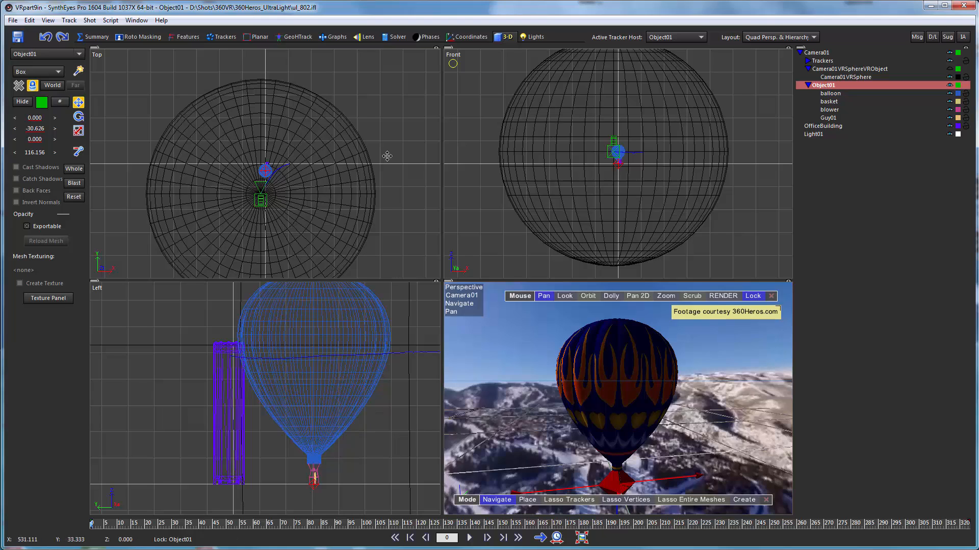
# Step: Set up scaling of Object01's whole path, with the whole-path transform also affecting its meshes
pyautogui.click(78, 133)
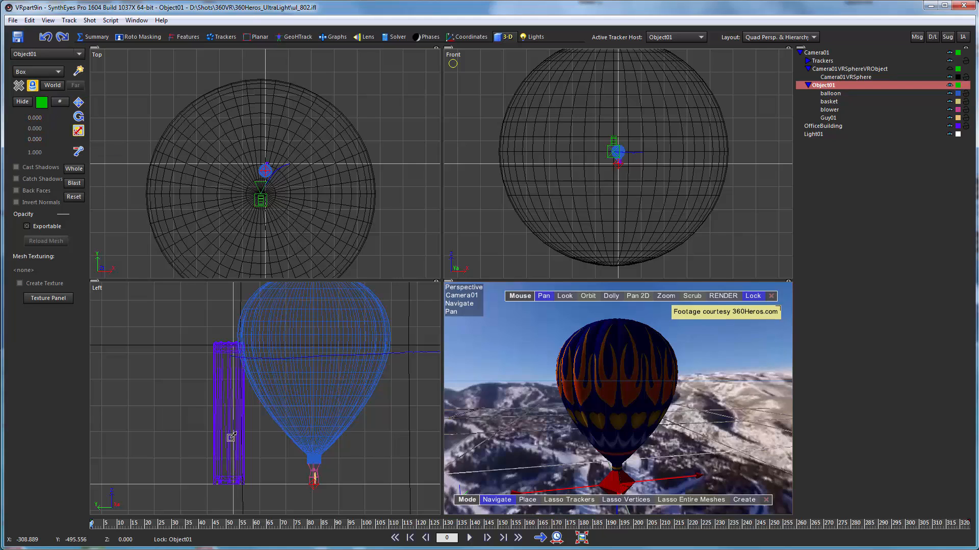
pyautogui.click(71, 171)
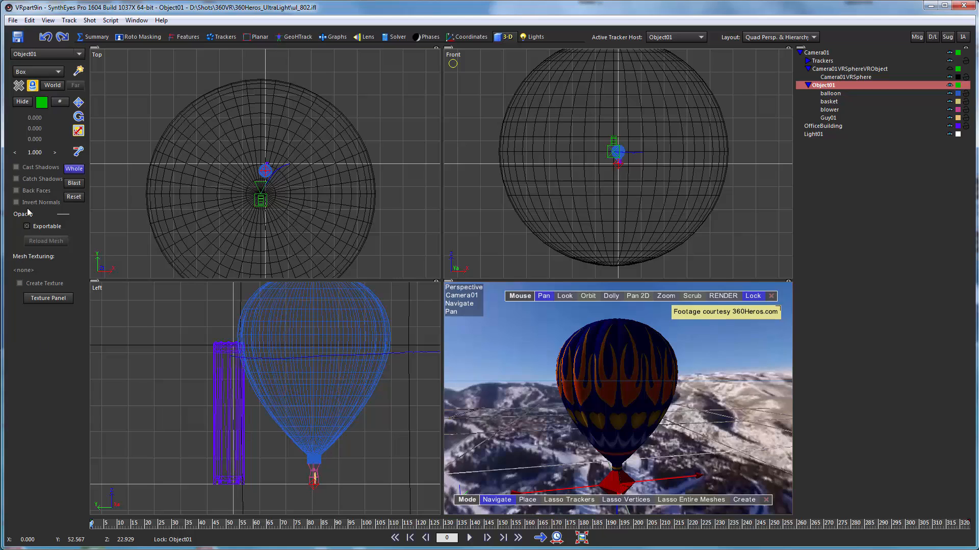
pyautogui.moveTo(35, 152); pyautogui.dragTo(35, 152)
pyautogui.rightClick(124, 81)
pyautogui.moveTo(170, 109)
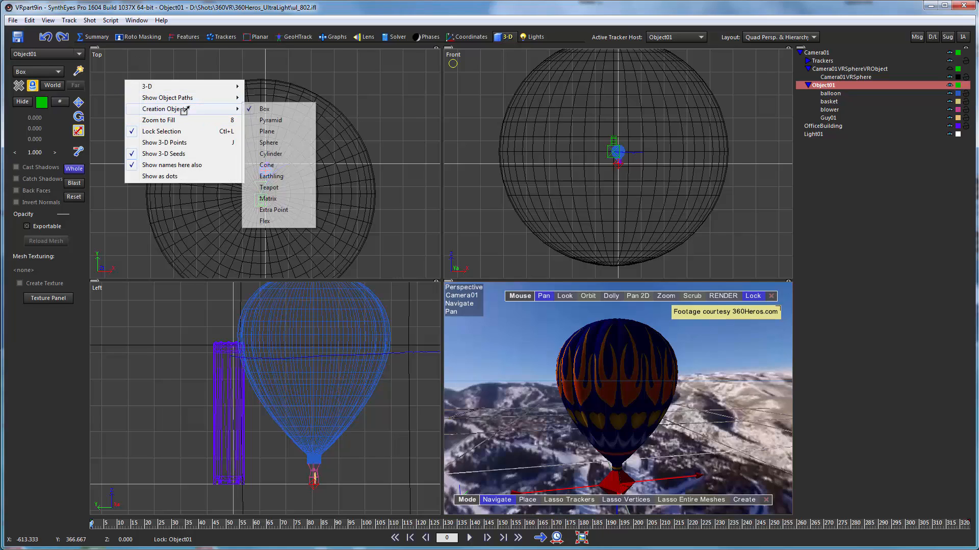
pyautogui.moveTo(168, 85)
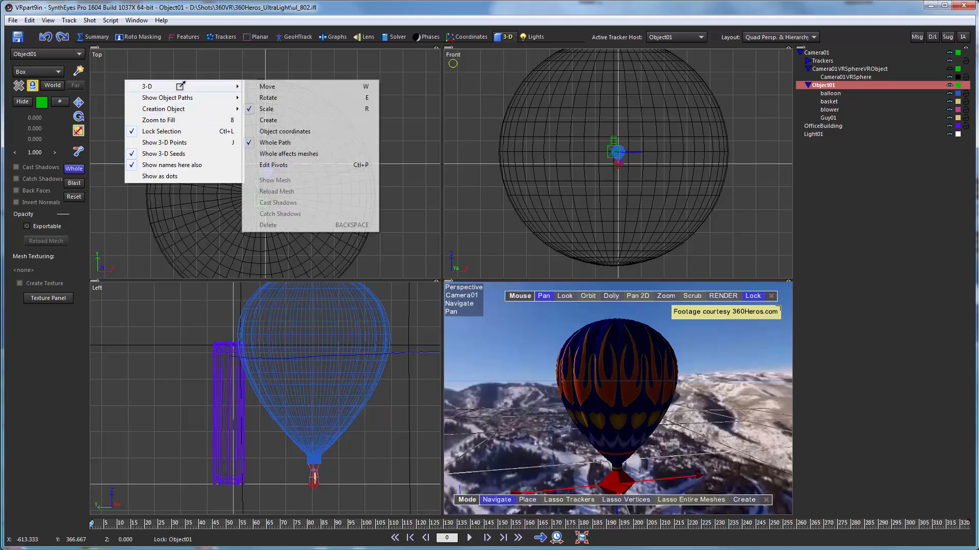
pyautogui.click(288, 154)
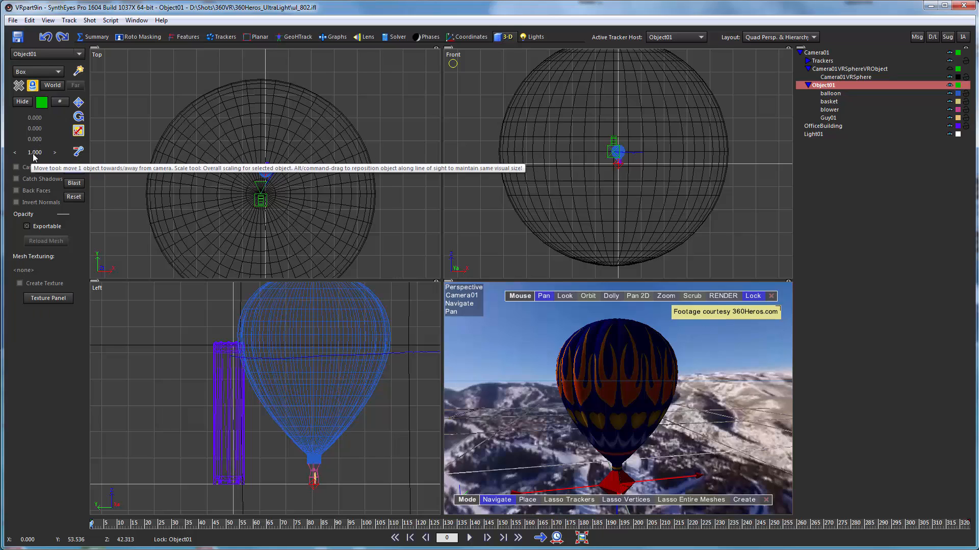
# Step: Scale Object01's whole path and meshes down toward the camera, ending about 28.6 units away from it
pyautogui.moveTo(31, 154)
pyautogui.mouseDown()
pyautogui.moveTo(59, 154)
pyautogui.moveTo(20, 154)
pyautogui.mouseUp()
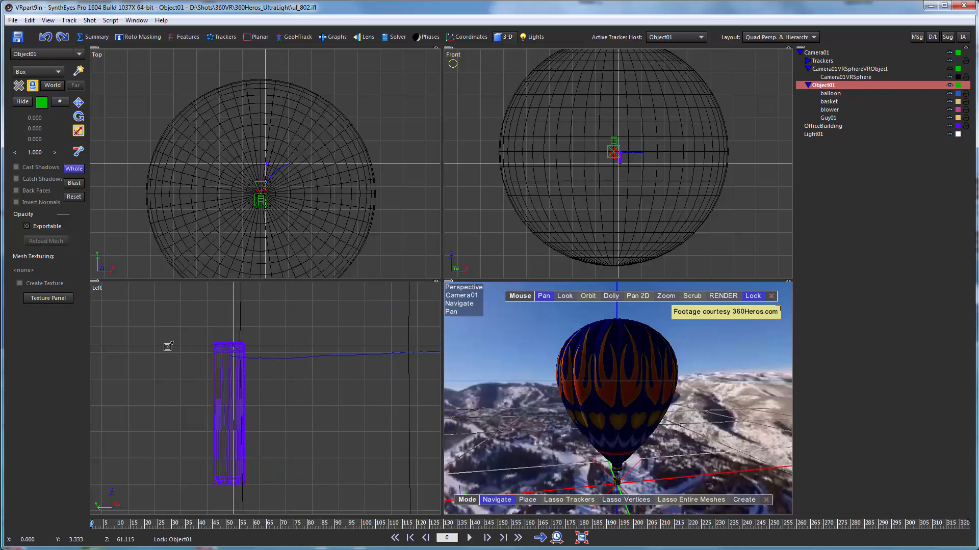
pyautogui.scroll(-5, 120, 467)
pyautogui.scroll(2, 122, 466)
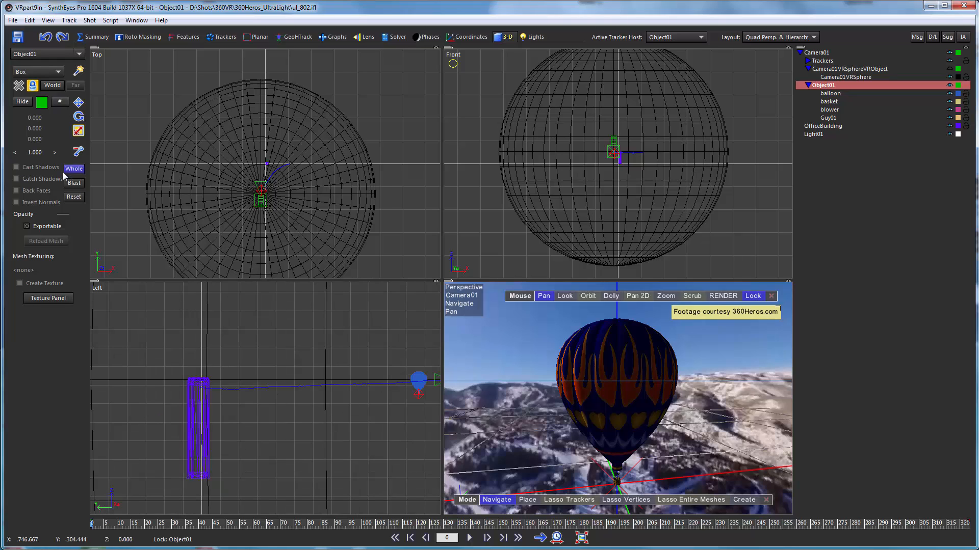
pyautogui.moveTo(37, 152)
pyautogui.mouseDown()
pyautogui.moveTo(65, 152)
pyautogui.moveTo(52, 153)
pyautogui.mouseUp()
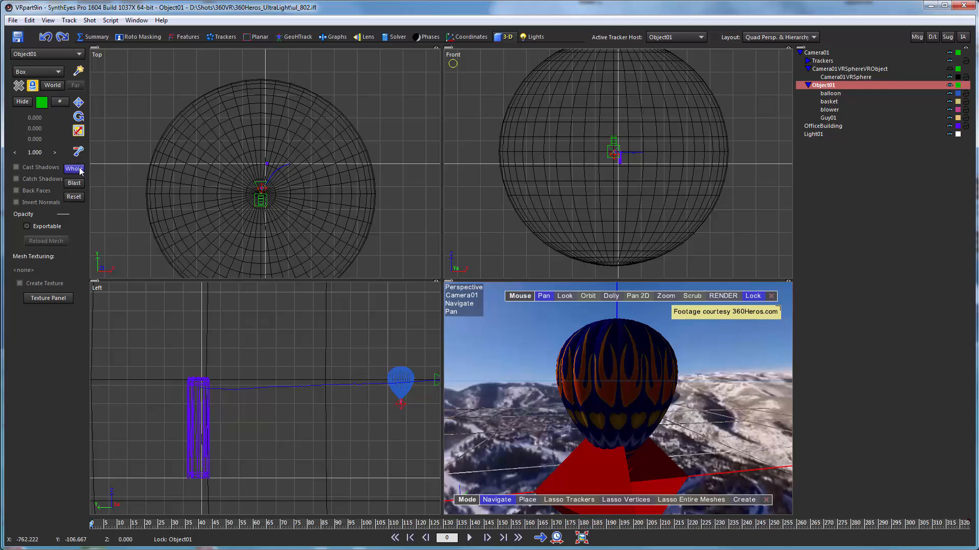
# Step: Turn off whole-path editing and move Object01 beside the office building's base in the Left view, at about Y -10.8, Z 0.1
pyautogui.click(79, 103)
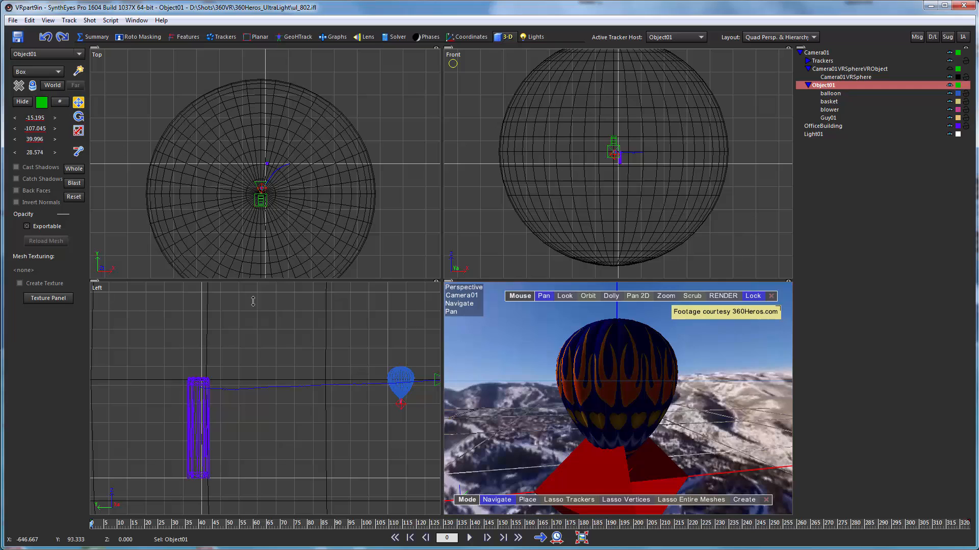
pyautogui.moveTo(396, 406); pyautogui.dragTo(221, 480)
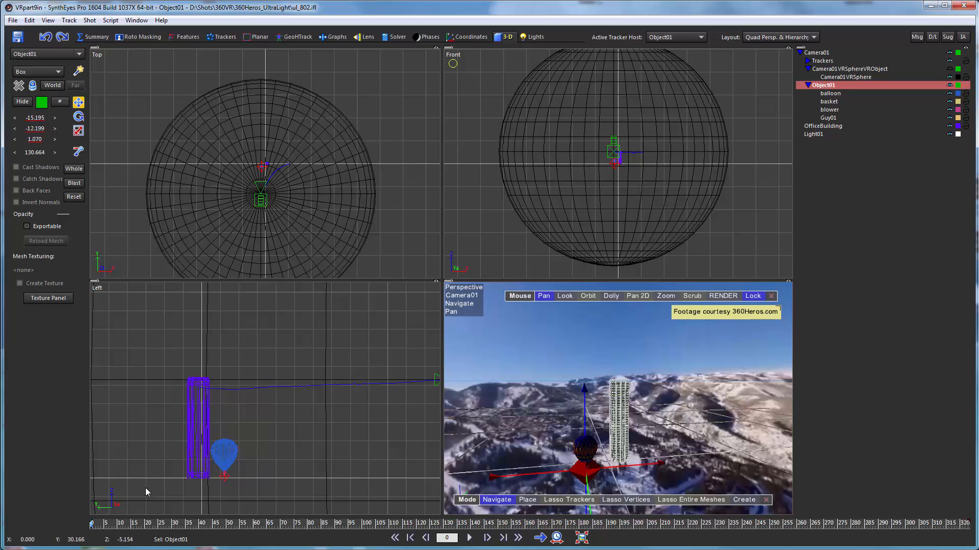
pyautogui.scroll(8, 157, 492)
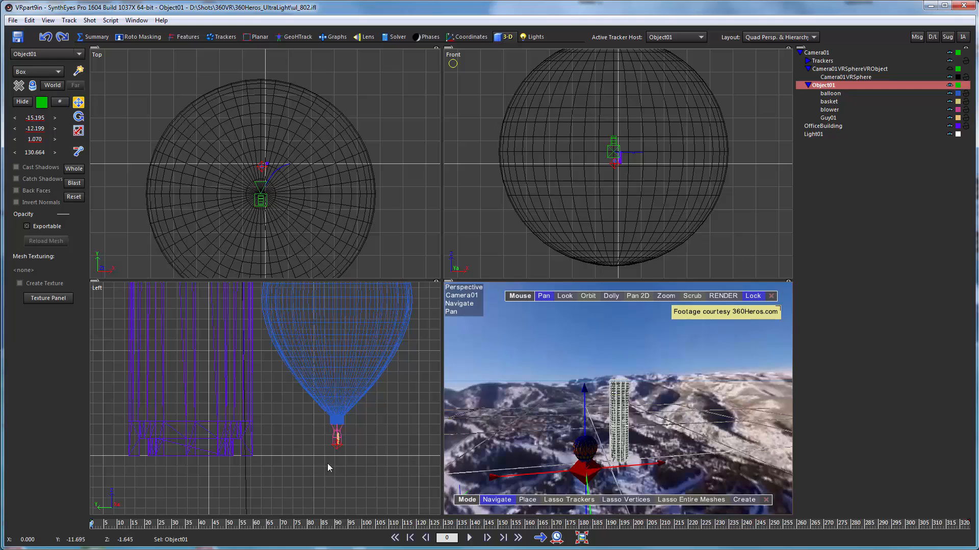
pyautogui.moveTo(333, 447); pyautogui.dragTo(320, 460)
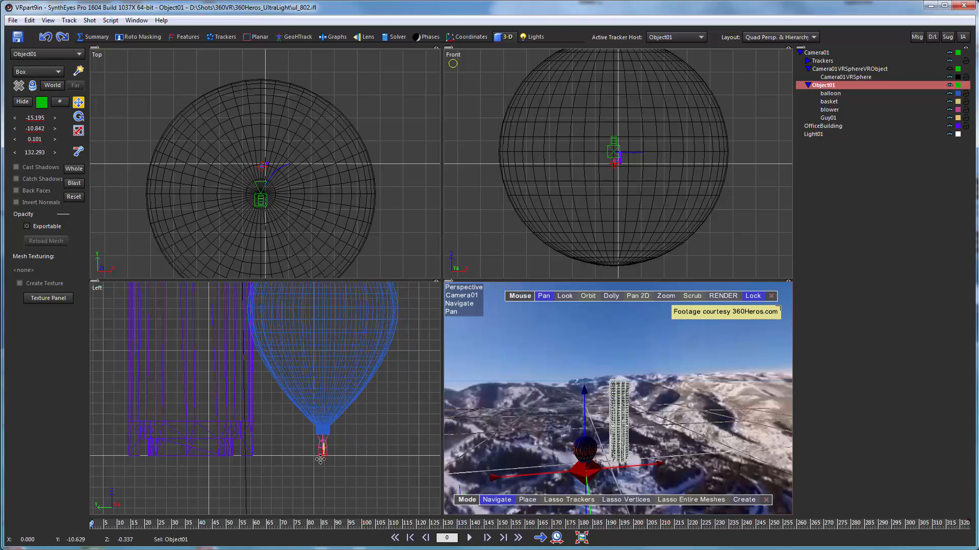
# Step: Lock the selection on Object01 and move it in the Top view near the camera path's far end, at about X 105.2, Y -11.2
pyautogui.scroll(3, 233, 452)
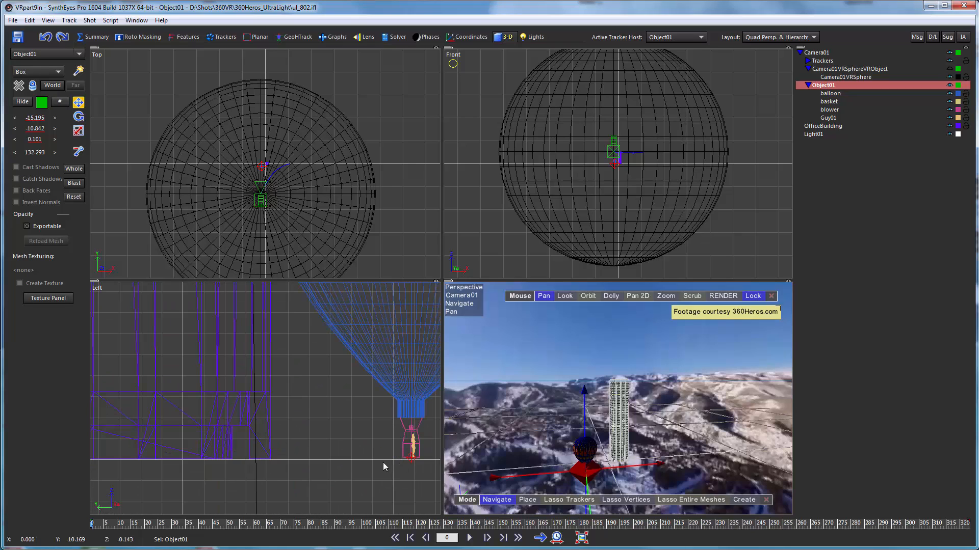
pyautogui.scroll(-4, 342, 446)
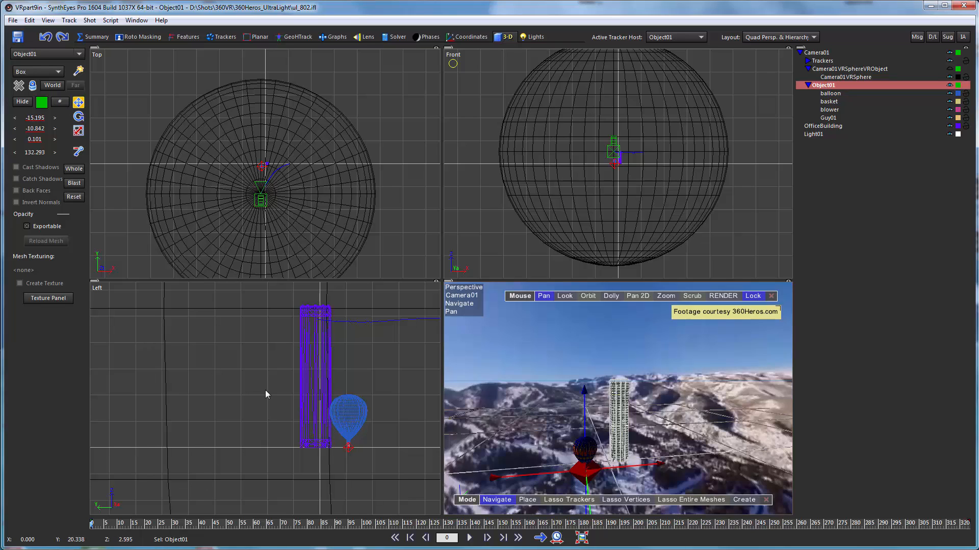
pyautogui.scroll(3, 271, 184)
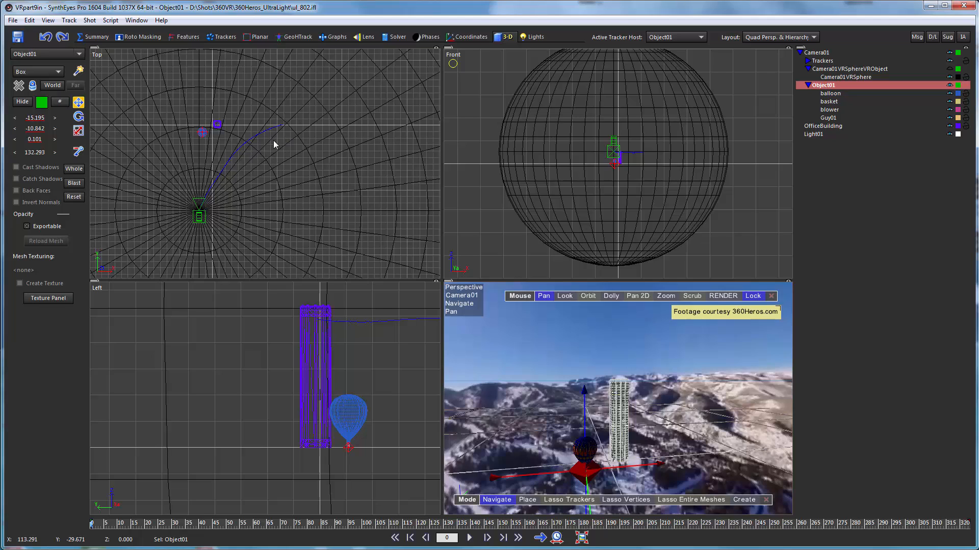
pyautogui.click(32, 87)
pyautogui.moveTo(198, 133); pyautogui.dragTo(290, 136)
pyautogui.scroll(6, 277, 131)
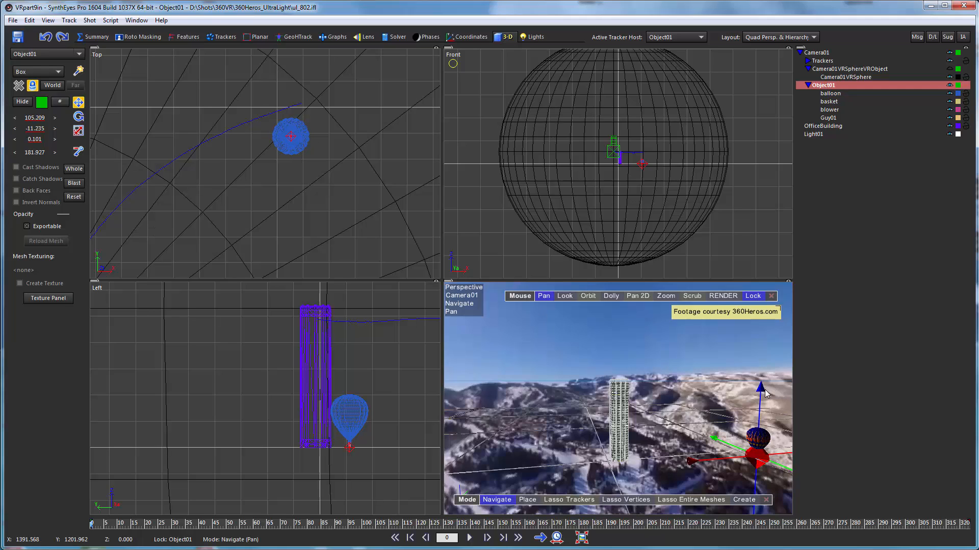
# Step: Raise Object01 to about Z 48.3 so the balloon's basket sits level with the camera path in the Front view
pyautogui.scroll(10, 607, 135)
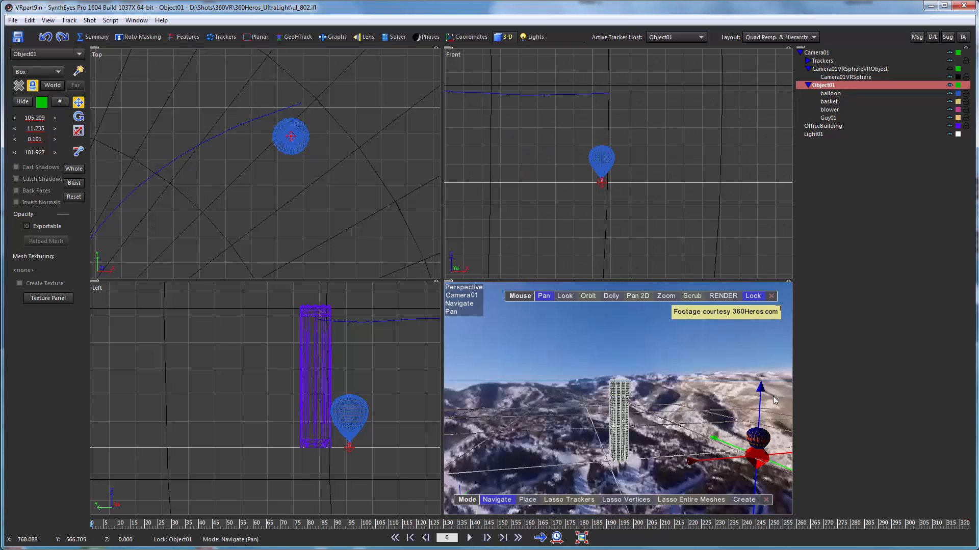
pyautogui.moveTo(760, 390); pyautogui.dragTo(742, 318)
pyautogui.scroll(5, 605, 123)
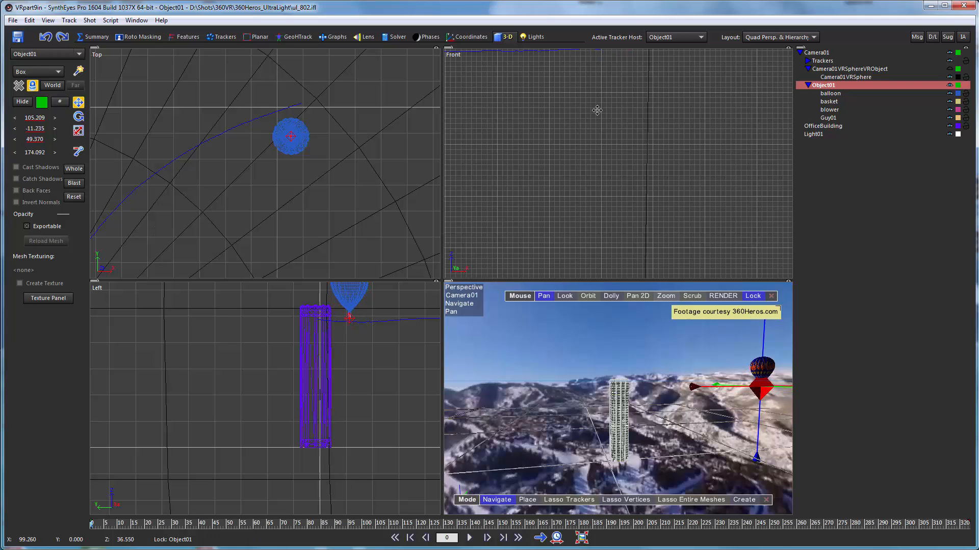
pyautogui.scroll(3, 650, 153)
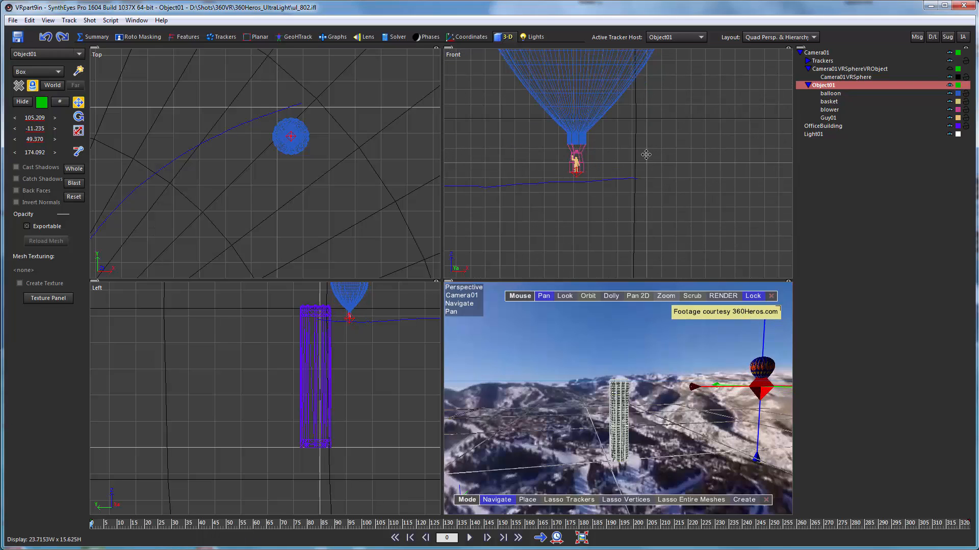
pyautogui.moveTo(764, 341); pyautogui.dragTo(765, 342)
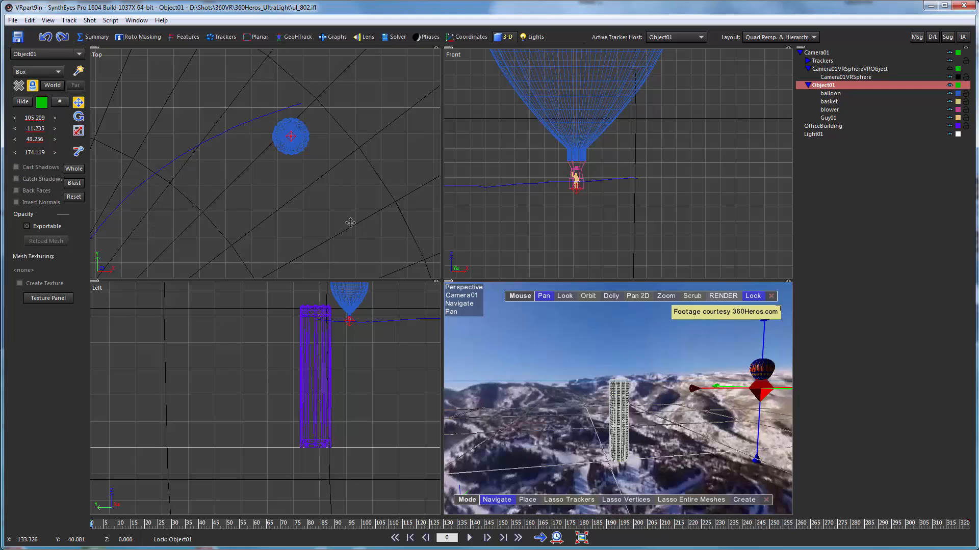
# Step: Nudge Object01 slightly away from the camera path in the Top view, to about X 105.8, Y -12.2
pyautogui.scroll(5, 289, 133)
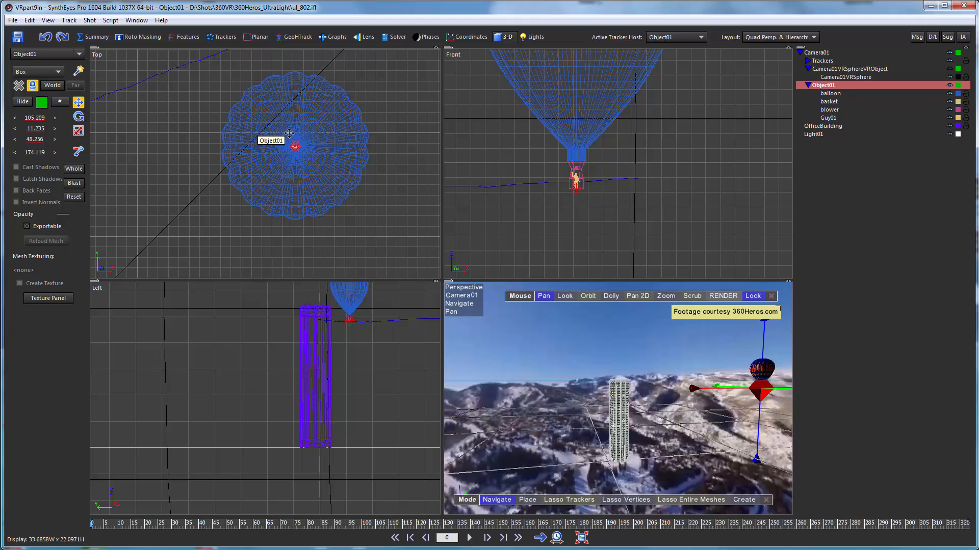
pyautogui.scroll(6, 297, 147)
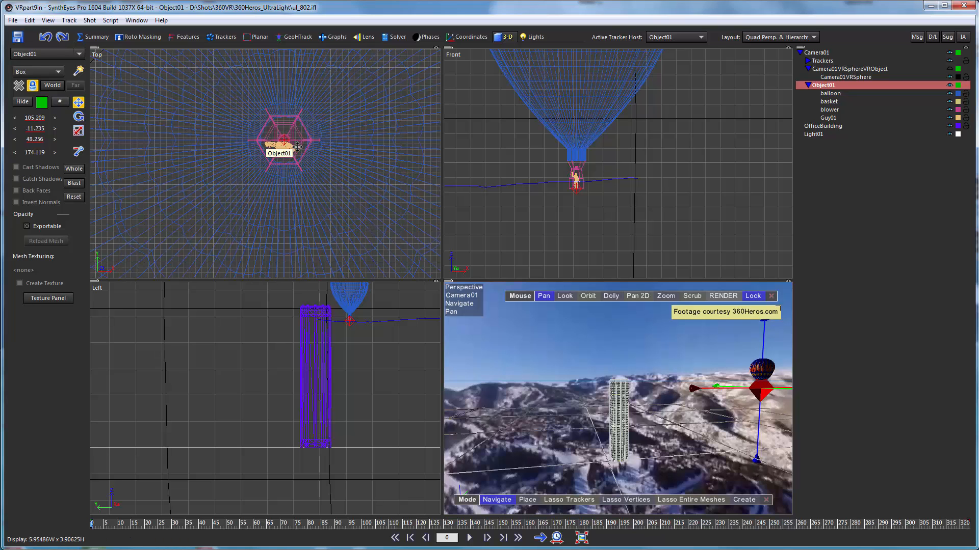
pyautogui.scroll(-5, 280, 156)
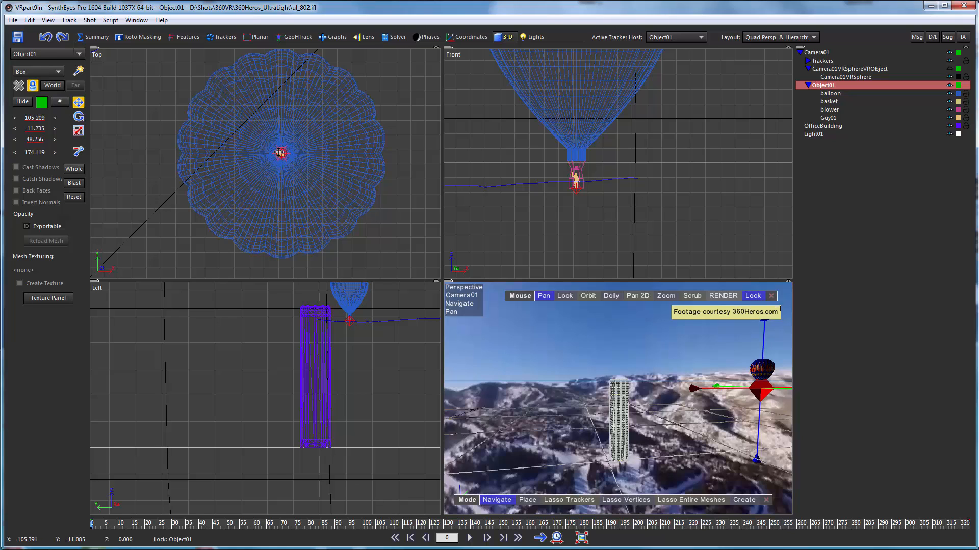
pyautogui.scroll(-4, 223, 152)
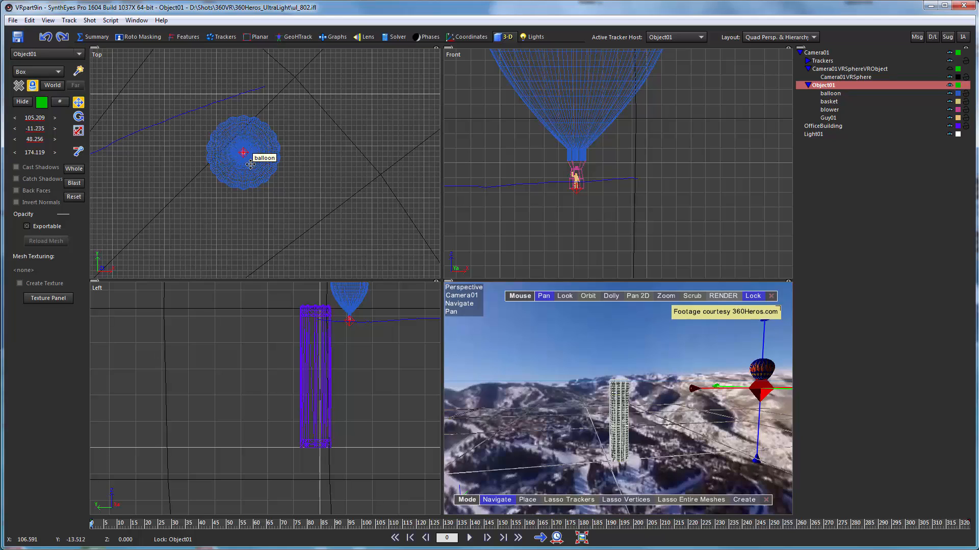
pyautogui.moveTo(242, 152); pyautogui.dragTo(245, 157)
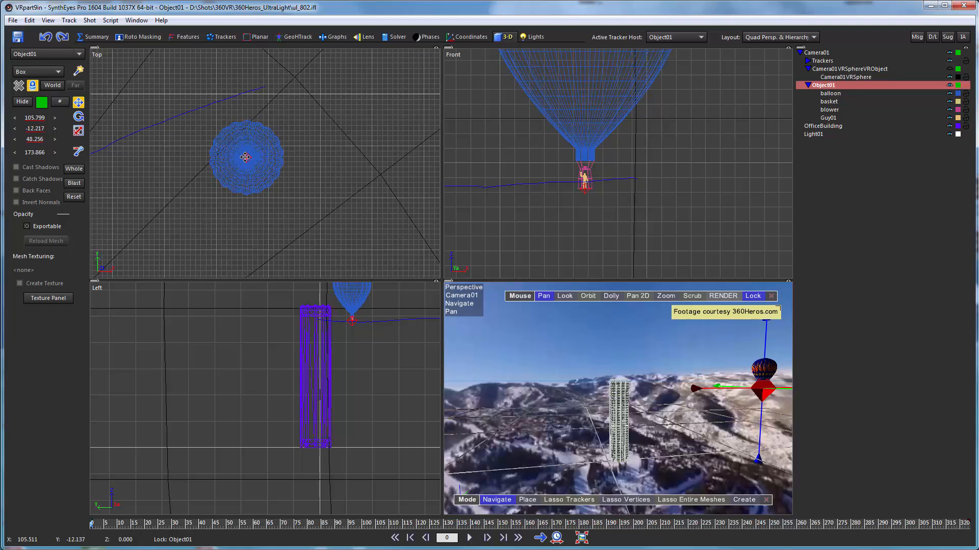
# Step: Rotate Object01 in the Top view to about -129.7 degrees to turn the figure in the basket
pyautogui.click(78, 117)
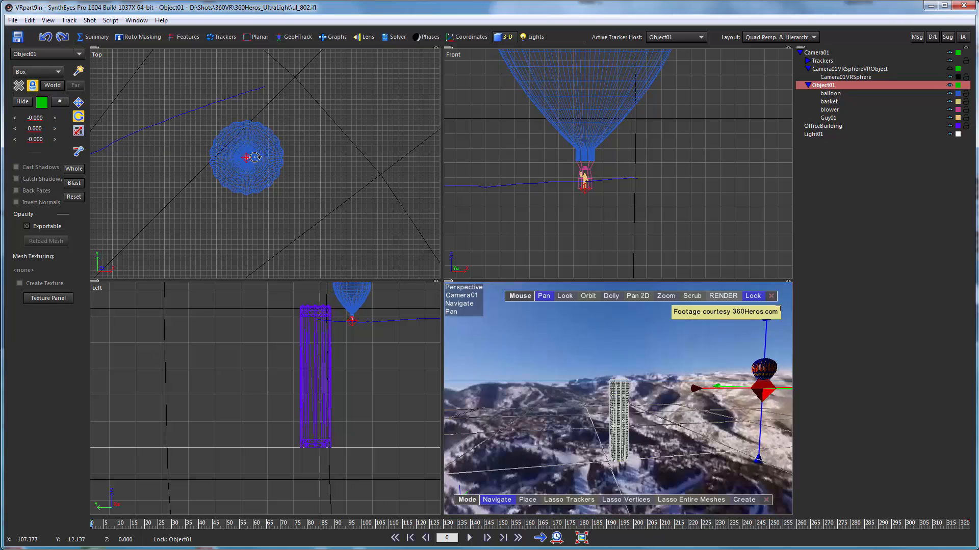
pyautogui.scroll(5, 243, 153)
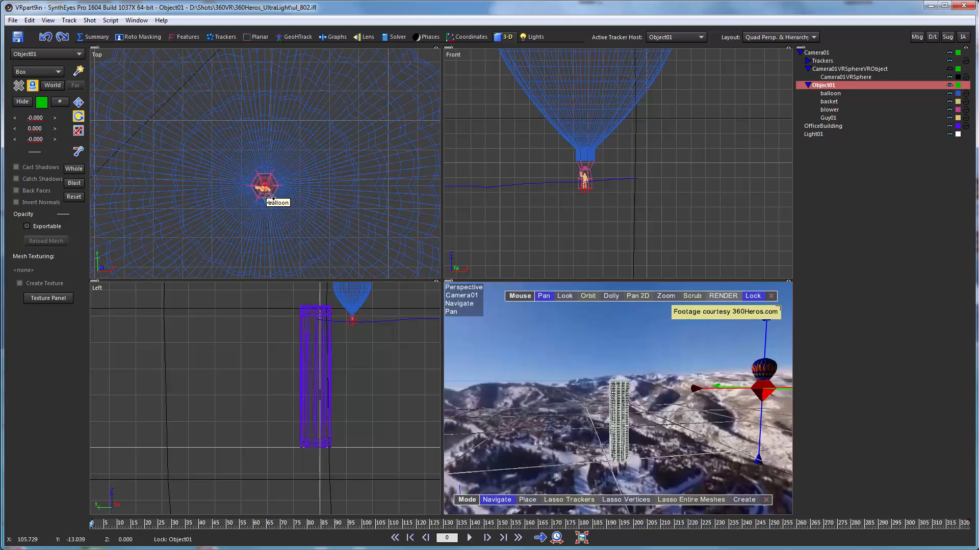
pyautogui.moveTo(268, 196); pyautogui.dragTo(199, 386)
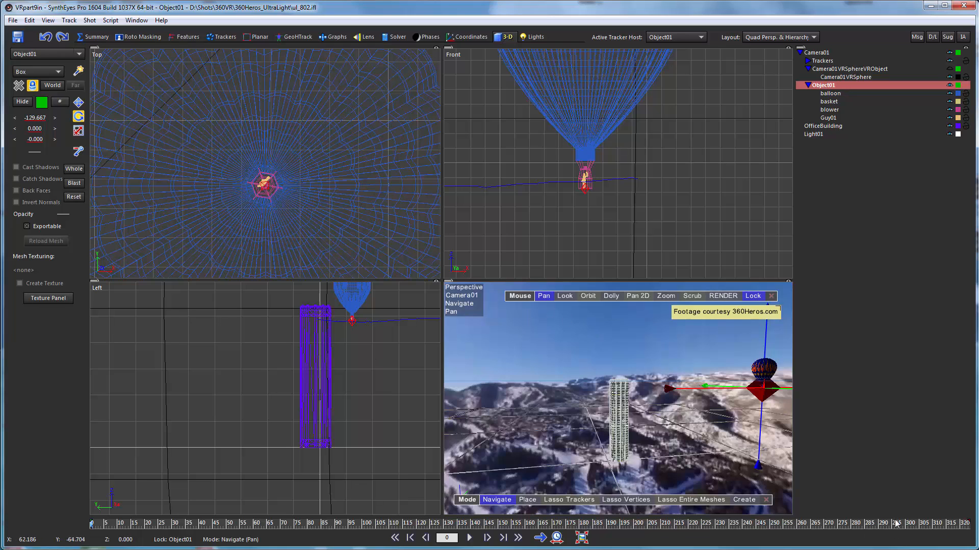
# Step: Go to the last frame, 323, and turn the perspective view to examine the balloon beside the aircraft
pyautogui.moveTo(896, 524); pyautogui.dragTo(971, 524)
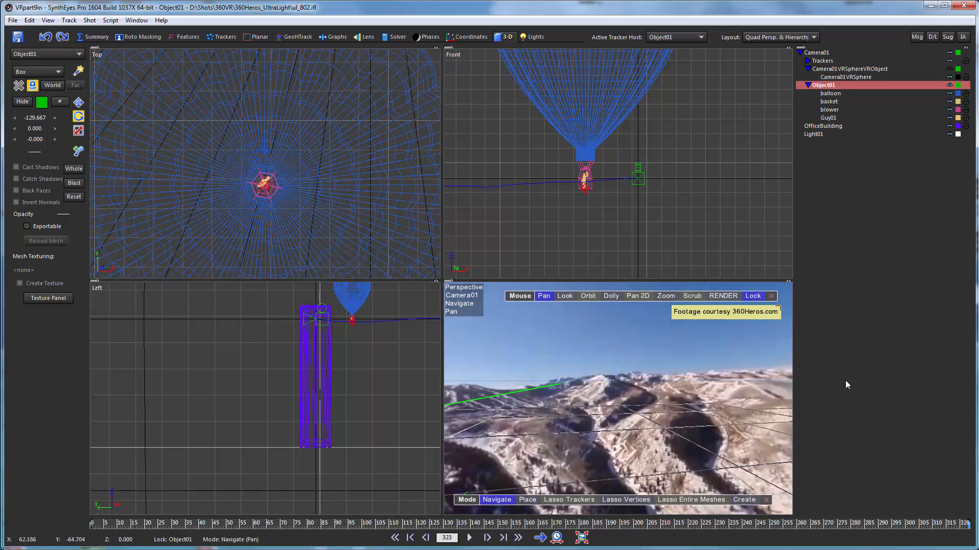
pyautogui.click(562, 296)
pyautogui.moveTo(561, 312); pyautogui.dragTo(120, 259)
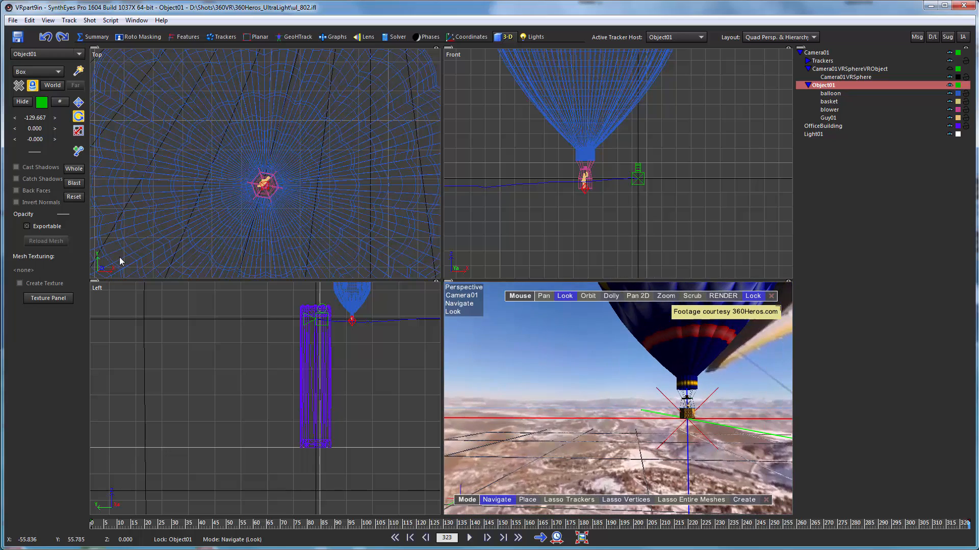
pyautogui.click(542, 296)
pyautogui.moveTo(563, 296); pyautogui.dragTo(660, 291)
pyautogui.moveTo(964, 527)
pyautogui.mouseDown()
pyautogui.moveTo(895, 526)
pyautogui.moveTo(968, 527)
pyautogui.mouseUp()
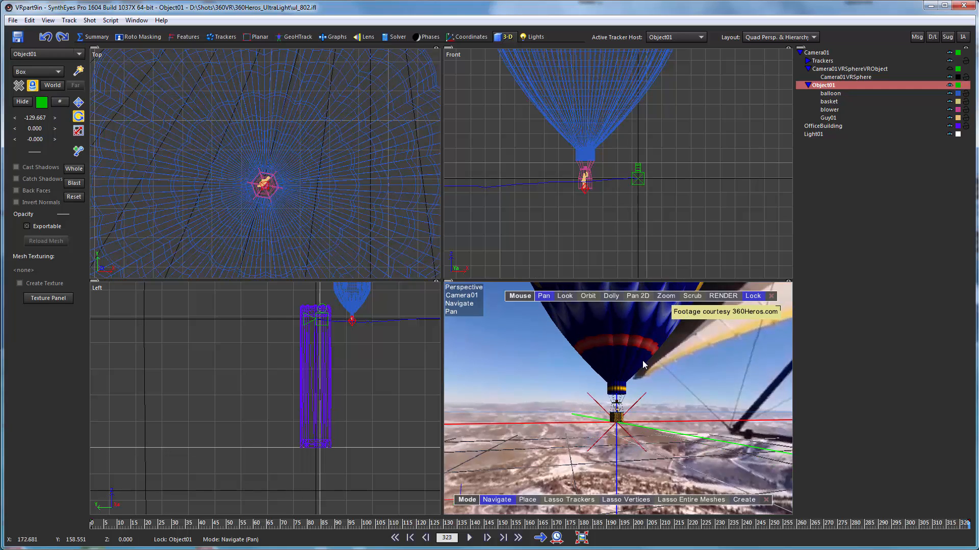
# Step: Return to frame 0 and shift Object01 along X in the Top view, to about X 109.1, Y -12.1
pyautogui.scroll(2, 253, 195)
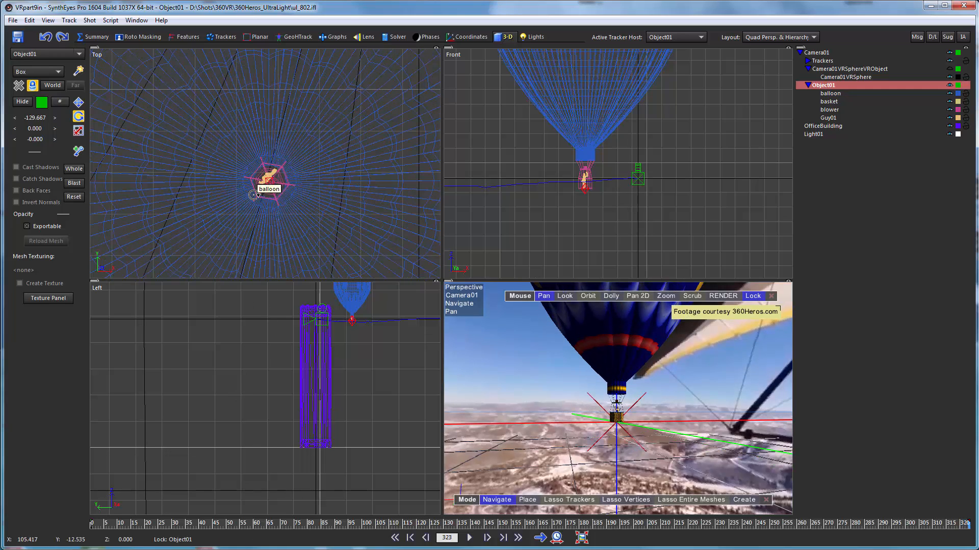
pyautogui.scroll(1, 253, 196)
pyautogui.moveTo(104, 533); pyautogui.dragTo(87, 525)
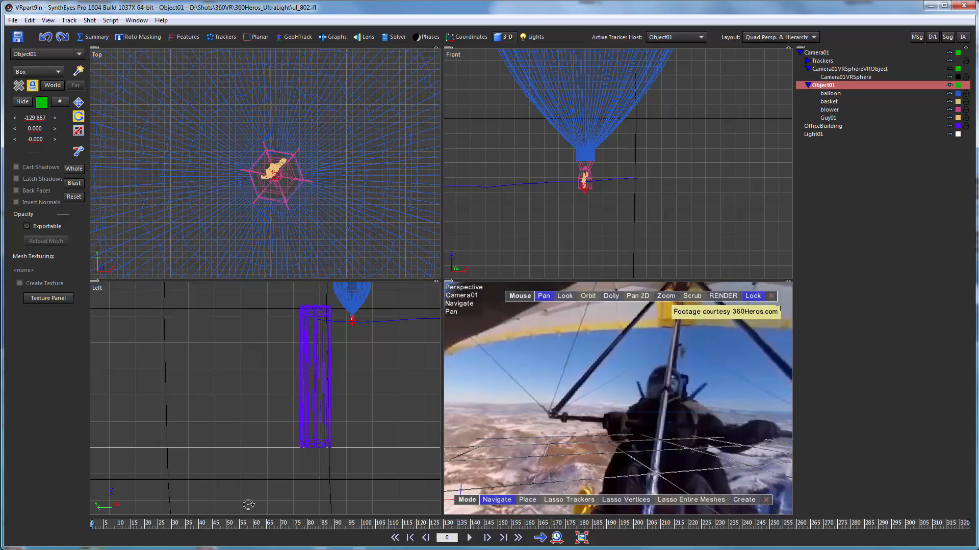
pyautogui.scroll(-2, 278, 171)
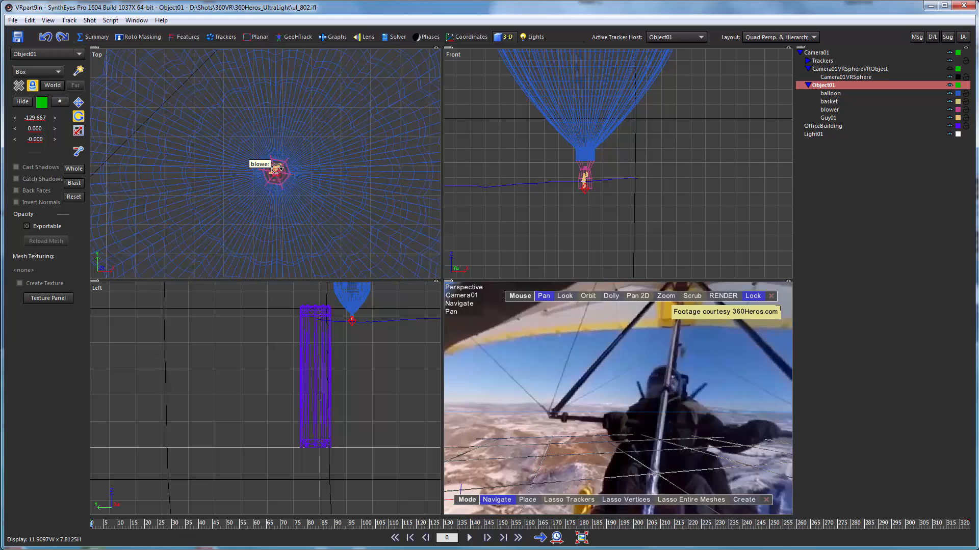
pyautogui.scroll(-2, 278, 171)
pyautogui.scroll(-2, 277, 168)
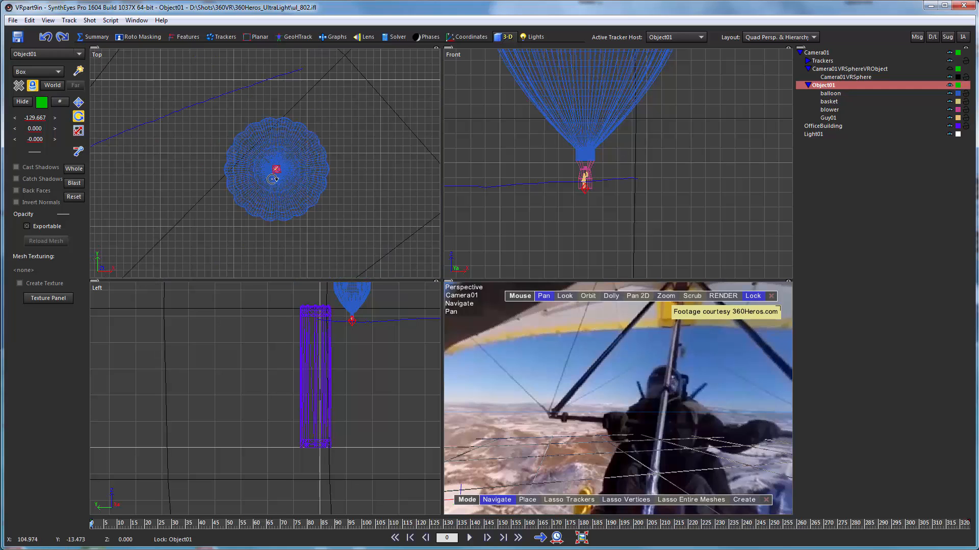
pyautogui.click(79, 102)
pyautogui.moveTo(275, 171); pyautogui.dragTo(299, 169)
# Step: Go to frame 323 and re-aim the perspective view to check the balloon's position and the figure's orientation
pyautogui.moveTo(898, 527); pyautogui.dragTo(970, 526)
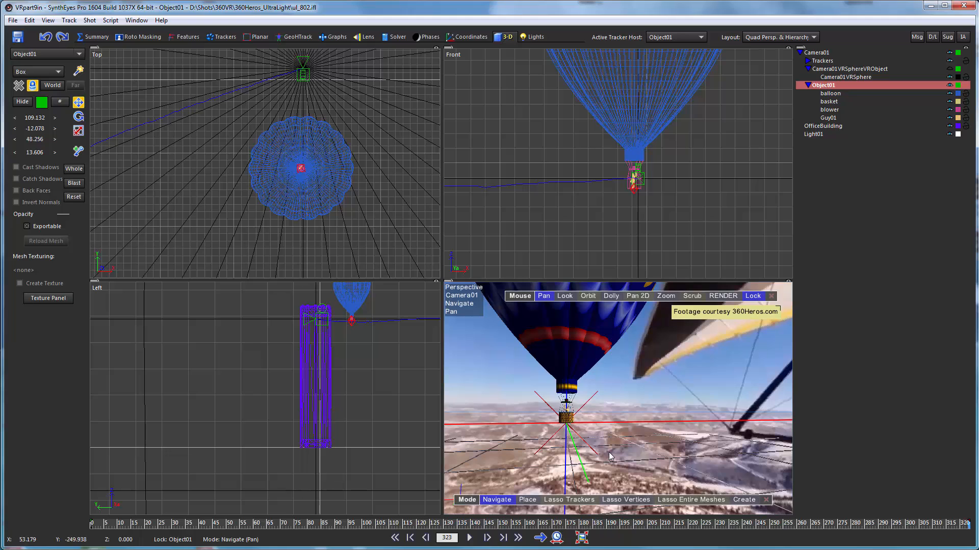
pyautogui.click(562, 296)
pyautogui.moveTo(560, 305); pyautogui.dragTo(471, 282)
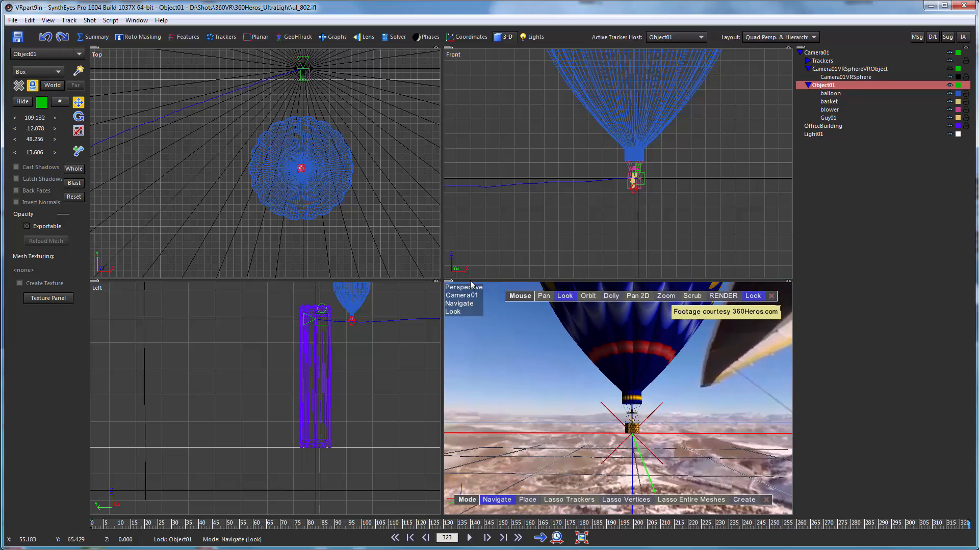
pyautogui.click(541, 297)
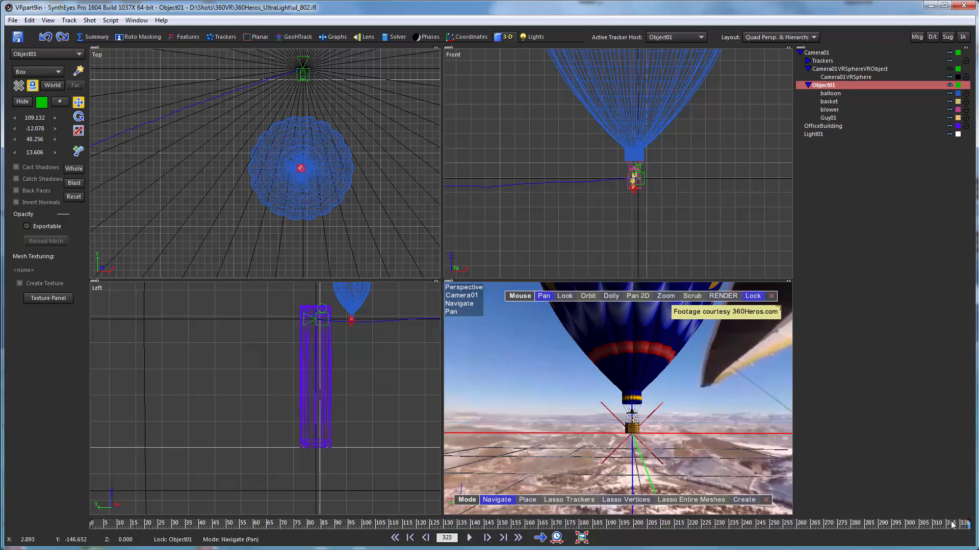
pyautogui.moveTo(952, 525)
pyautogui.mouseDown()
pyautogui.moveTo(91, 525)
pyautogui.moveTo(656, 525)
pyautogui.moveTo(153, 525)
pyautogui.moveTo(229, 525)
pyautogui.moveTo(192, 535)
pyautogui.moveTo(970, 532)
pyautogui.mouseUp()
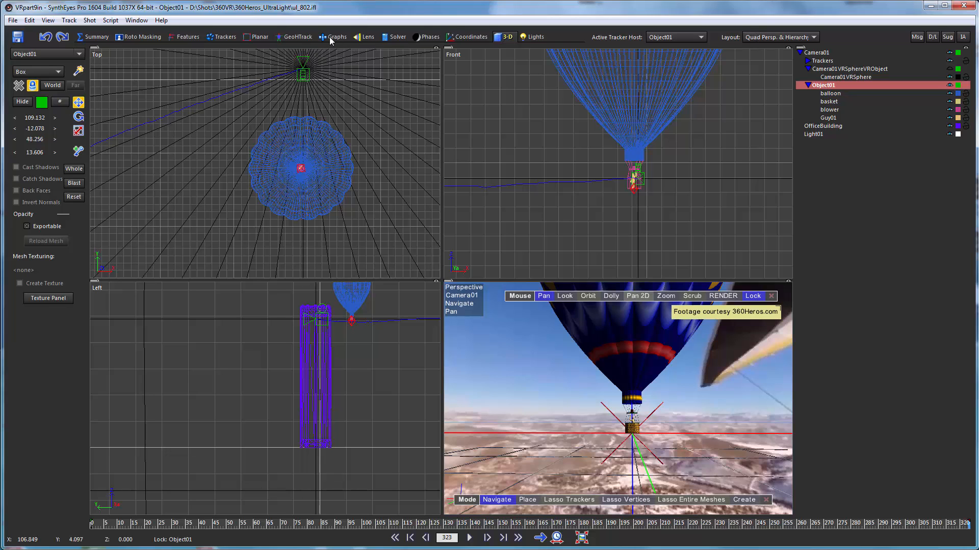
# Step: Switch to the GeoHTrack room and scrub through the shot in the large perspective view, stopping at frame 284
pyautogui.click(289, 37)
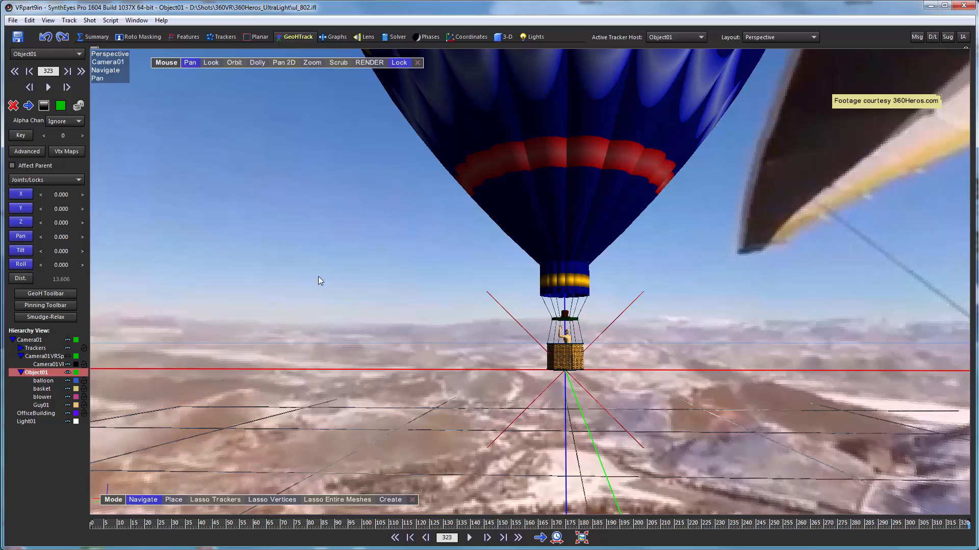
pyautogui.moveTo(101, 530); pyautogui.dragTo(971, 433)
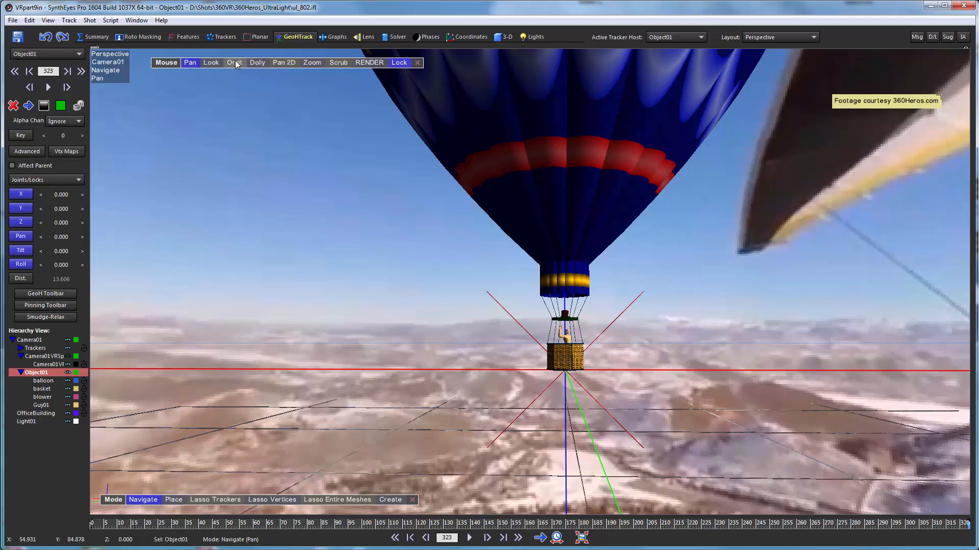
pyautogui.moveTo(211, 62); pyautogui.dragTo(38, 67)
pyautogui.moveTo(805, 525); pyautogui.dragTo(862, 493)
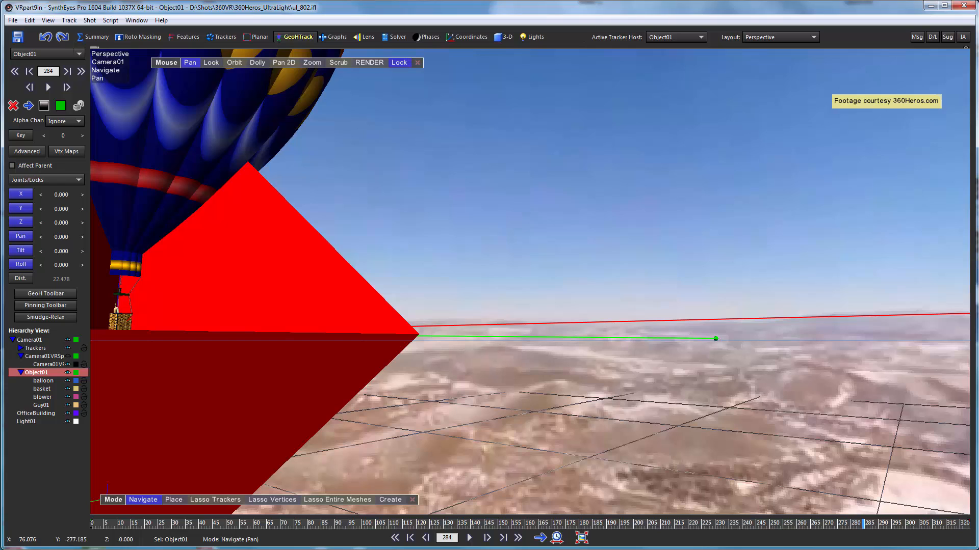
# Step: Change the layout to Perspective & Hierarchy and hide Object01's own marker while leaving its balloon meshes shown
pyautogui.click(762, 36)
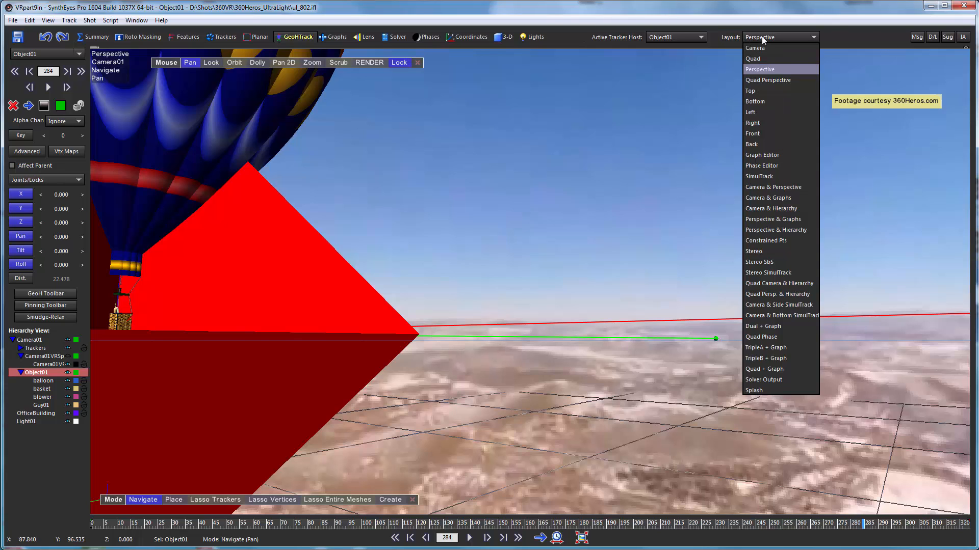
pyautogui.click(778, 230)
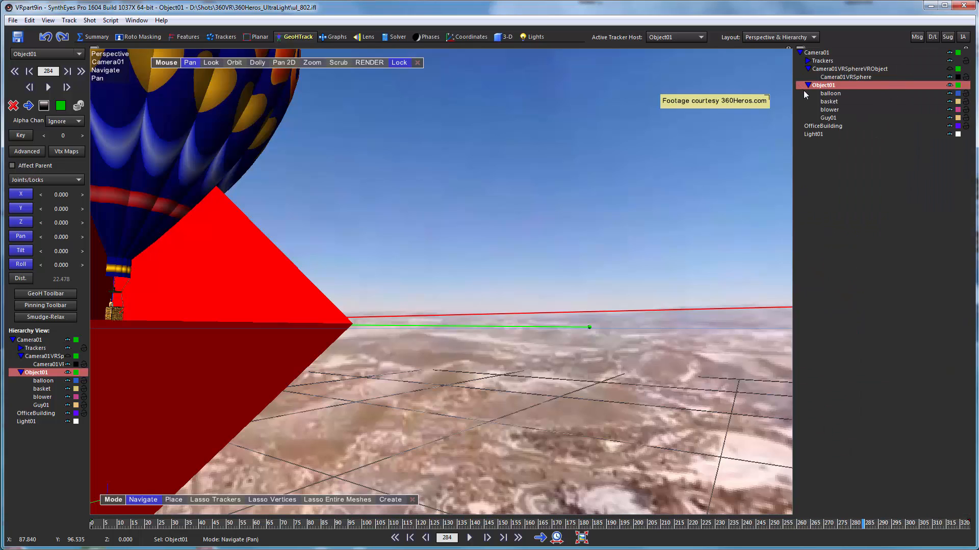
pyautogui.click(949, 85)
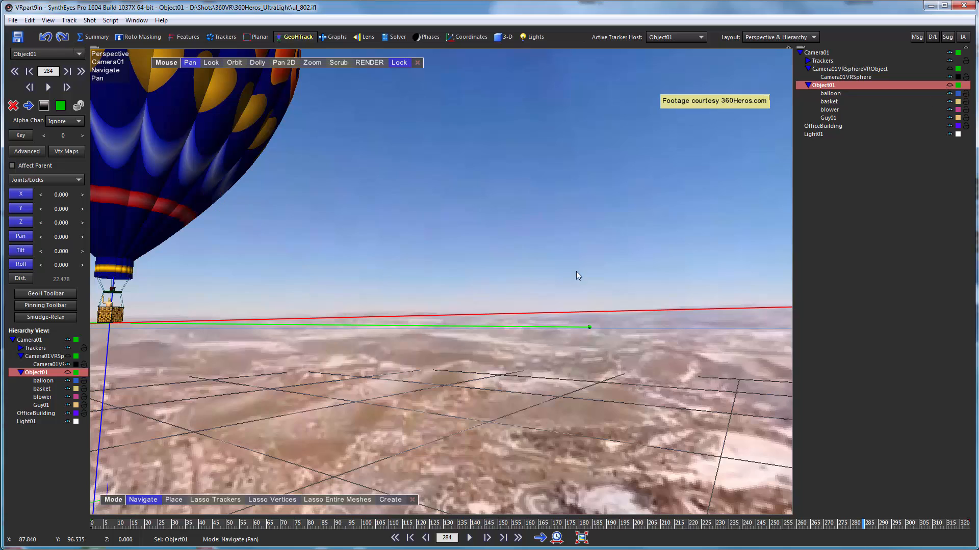
# Step: Go to frame 240, set playback to half speed and play the shot to watch the balloon pass
pyautogui.click(98, 524)
pyautogui.moveTo(121, 527); pyautogui.dragTo(683, 445)
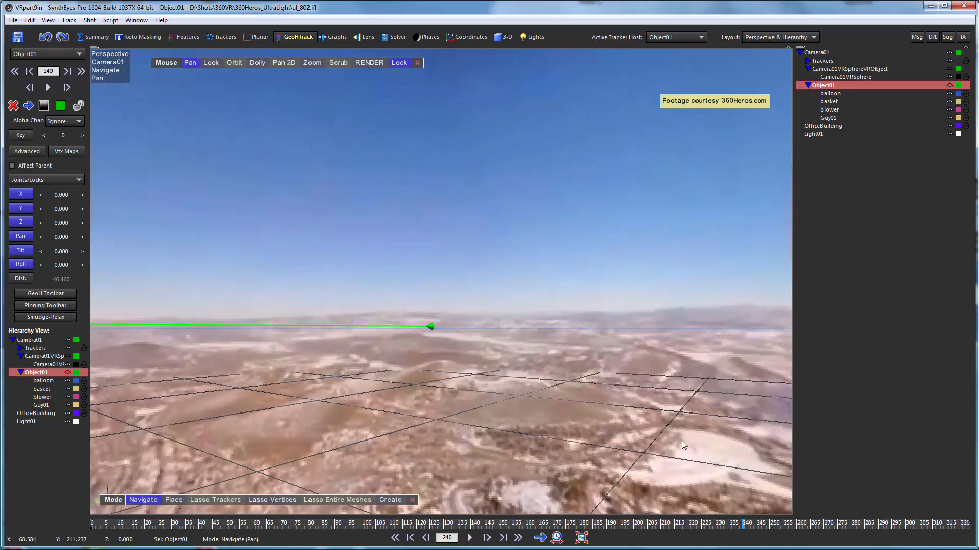
pyautogui.click(51, 23)
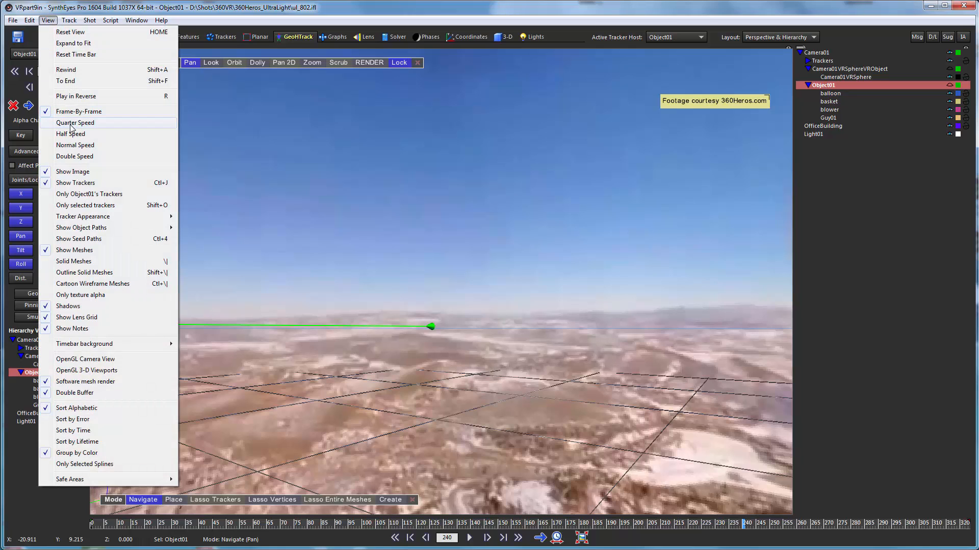
pyautogui.click(90, 136)
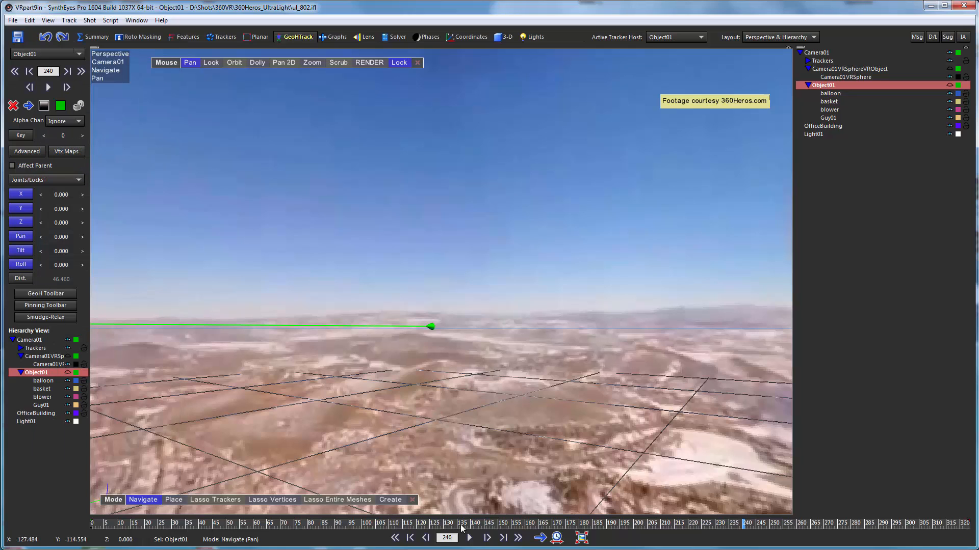
pyautogui.click(468, 542)
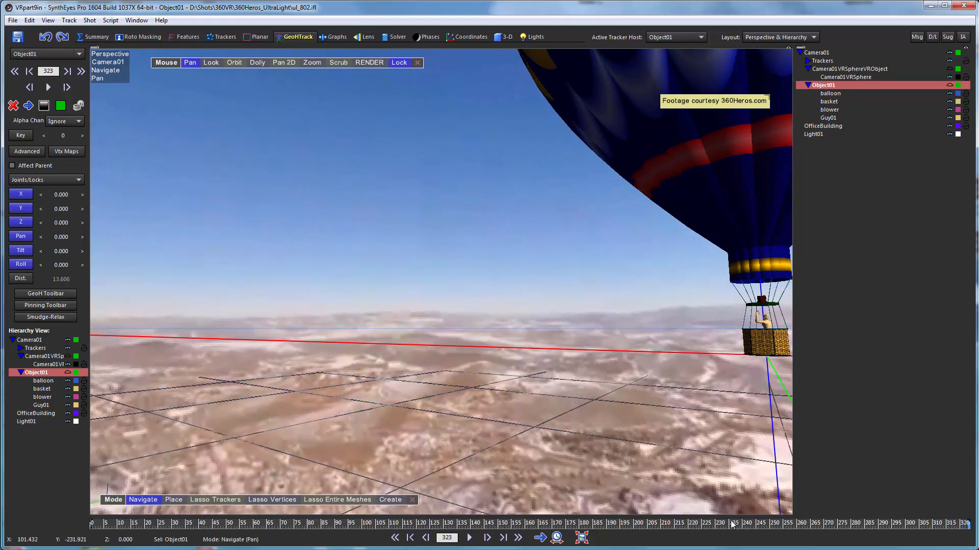
# Step: Replay the shot from around frame 240, then scrub to the last frame, 323
pyautogui.click(752, 526)
pyautogui.press('space')
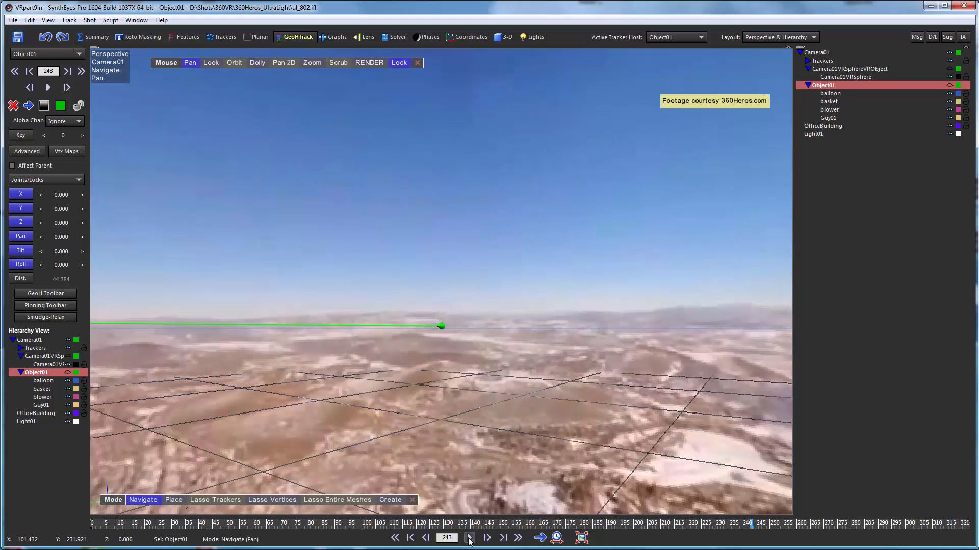
pyautogui.click(745, 527)
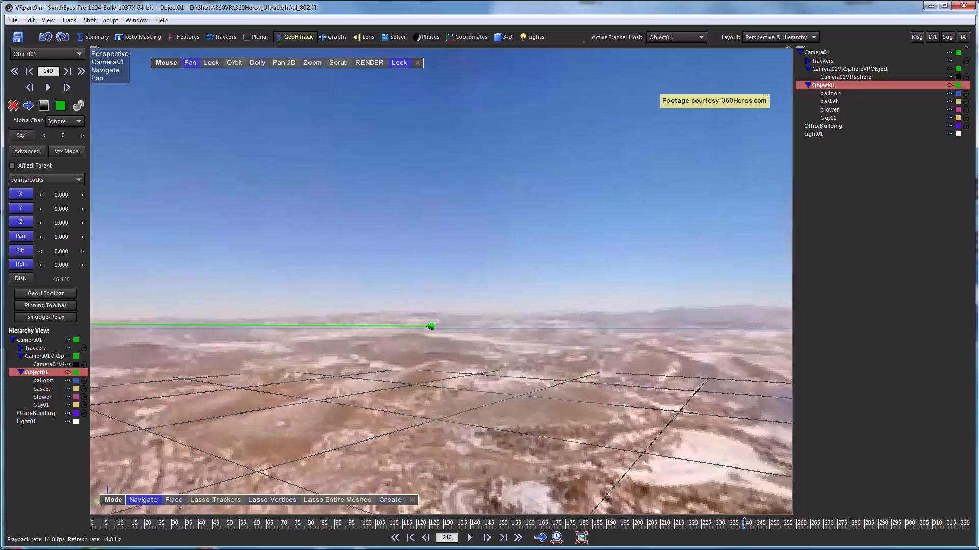
pyautogui.moveTo(262, 523); pyautogui.dragTo(968, 533)
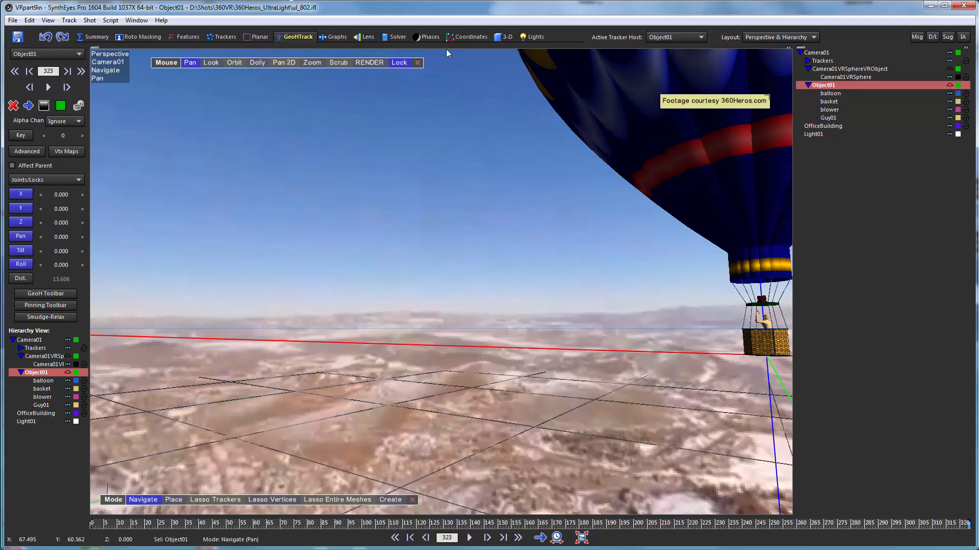
# Step: In the 3-D room, replace the Front view with a Graph Editor and expand Camera01's Solved Velocity channels
pyautogui.click(465, 37)
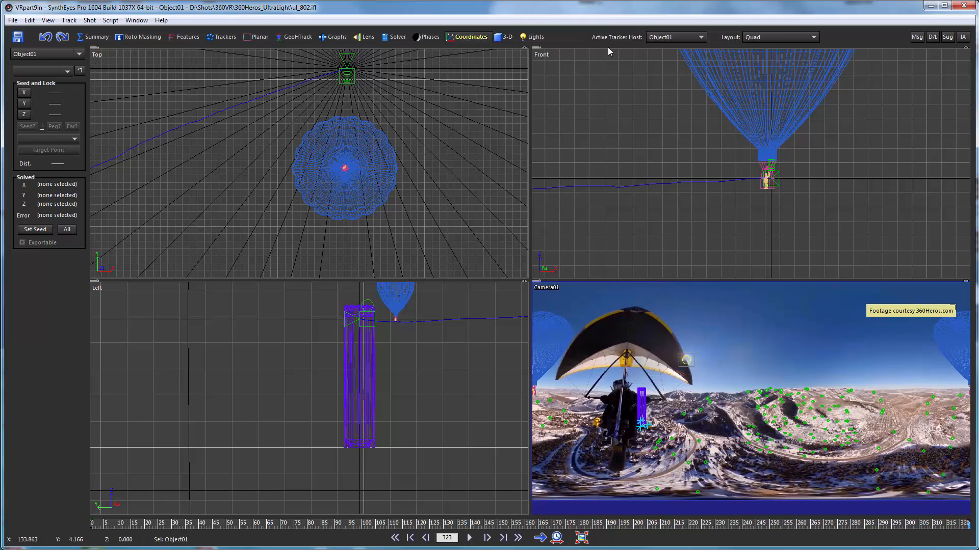
pyautogui.click(507, 37)
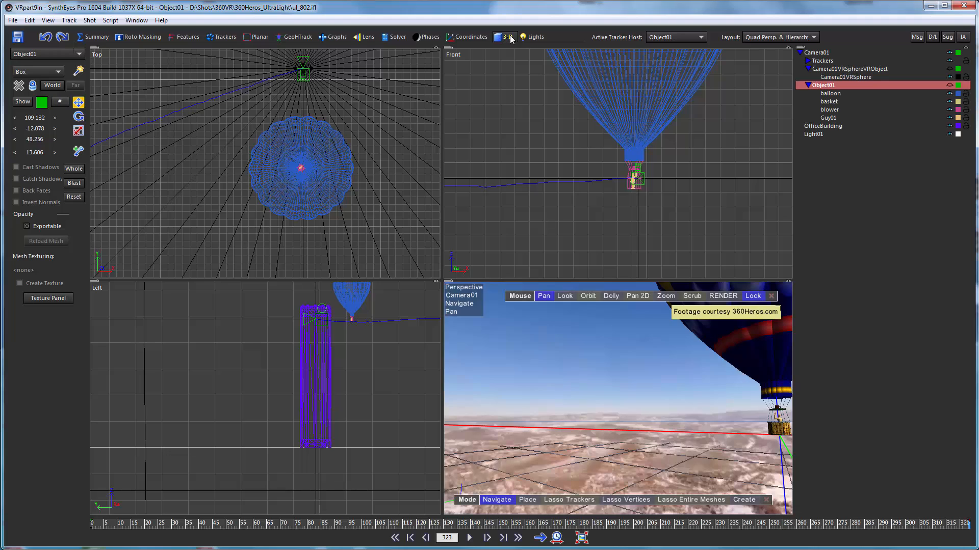
pyautogui.click(453, 54)
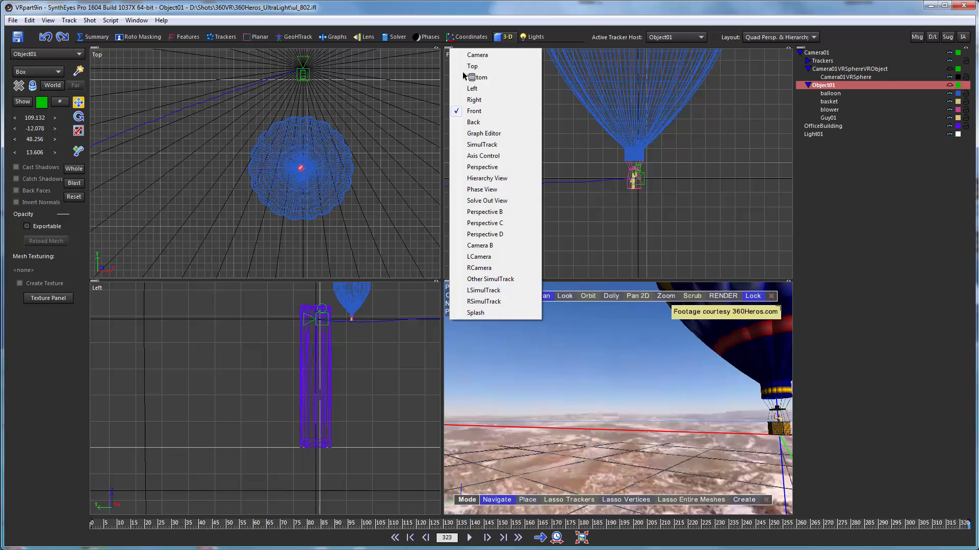
pyautogui.click(476, 133)
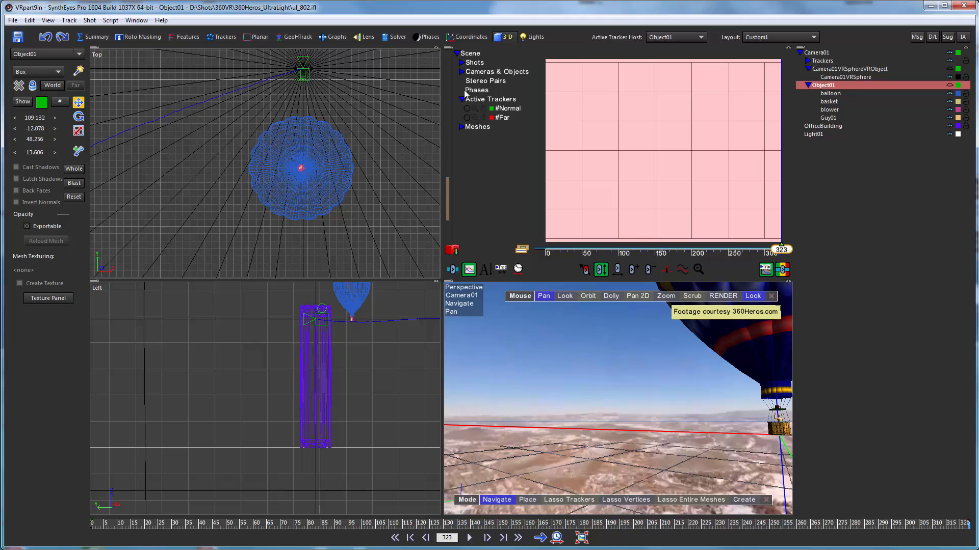
pyautogui.click(461, 72)
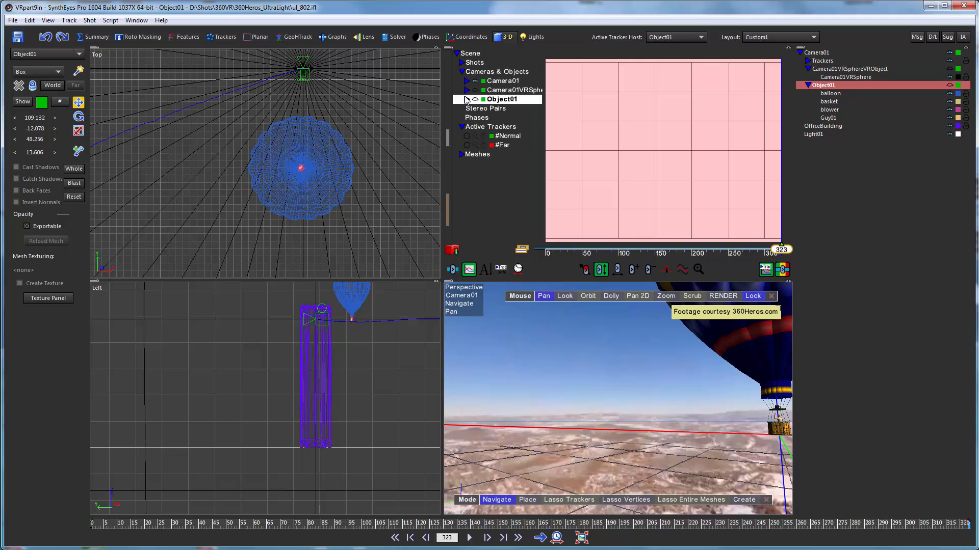
pyautogui.click(466, 80)
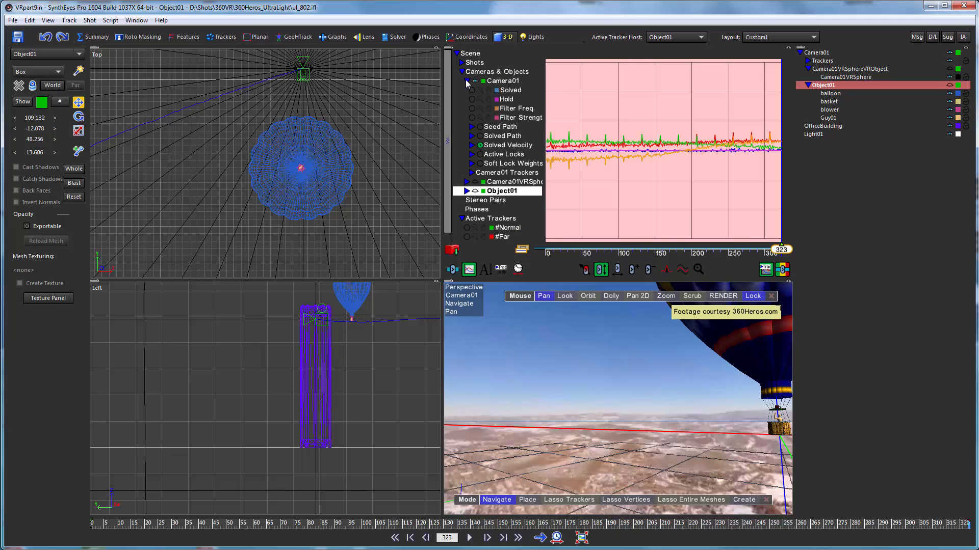
pyautogui.click(471, 145)
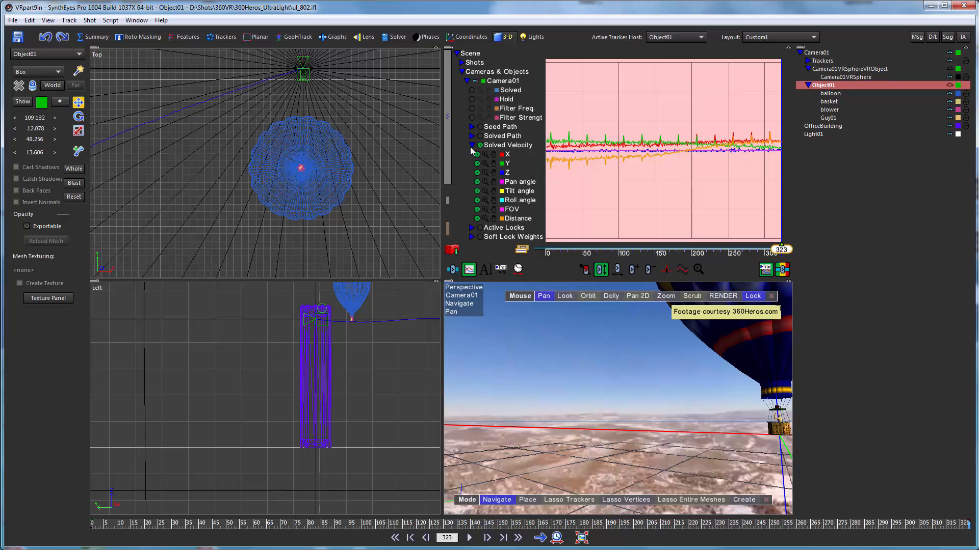
# Step: Hide the Pan, Tilt, Roll, FOV and Distance velocity curves, then offset the Z curve down and the X curve up
pyautogui.click(477, 182)
pyautogui.click(477, 191)
pyautogui.click(477, 200)
pyautogui.click(477, 218)
pyautogui.click(477, 209)
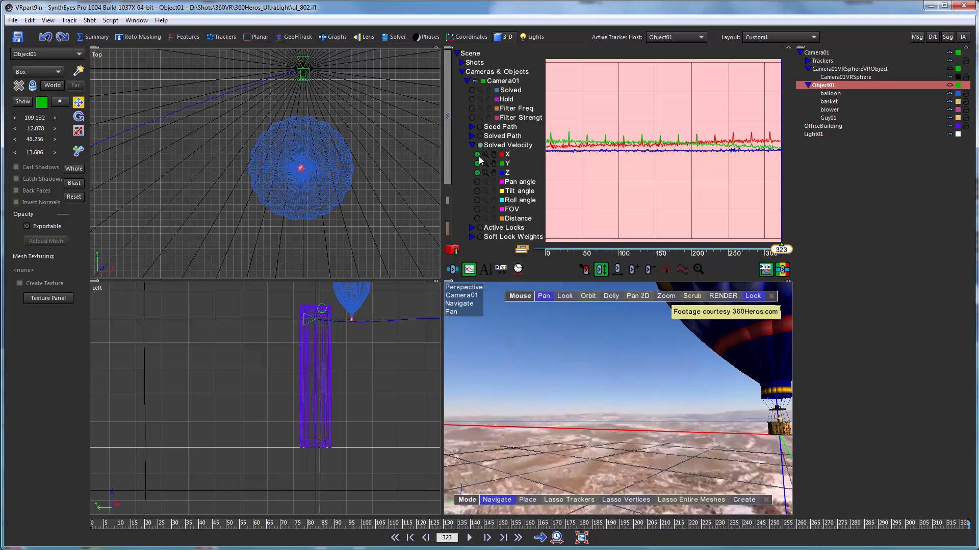
pyautogui.click(493, 173)
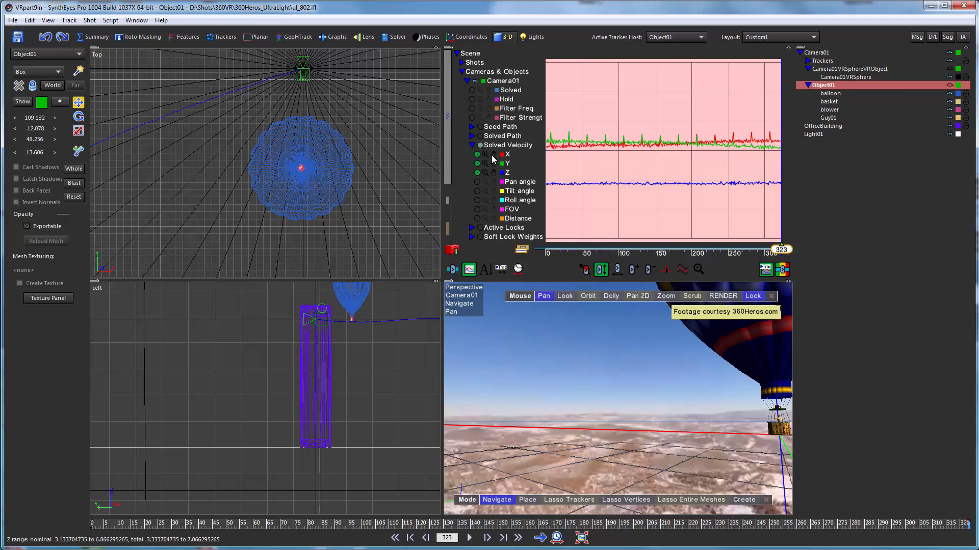
pyautogui.click(492, 155)
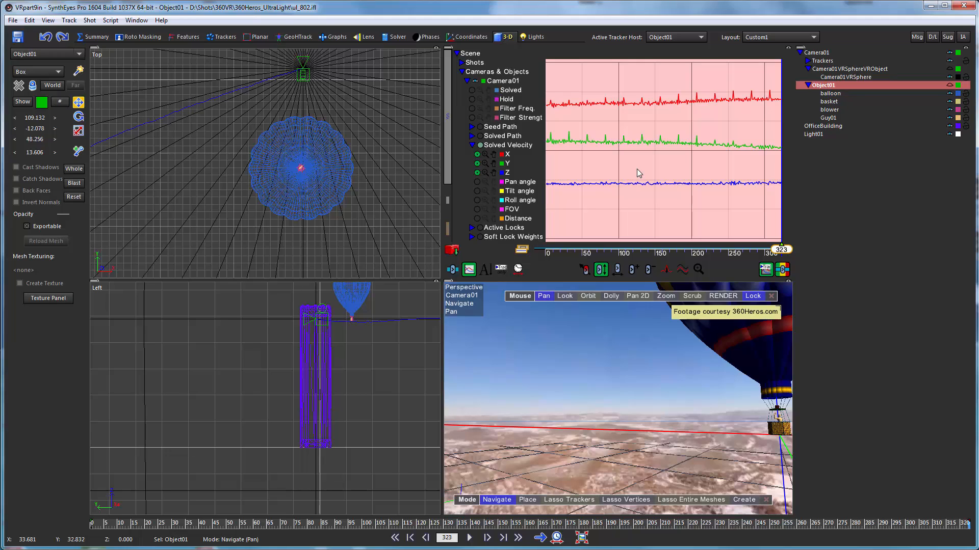
# Step: In the Solver room, select Camera01 and open the Path Filtering Control, moved clear of the perspective view
pyautogui.click(386, 37)
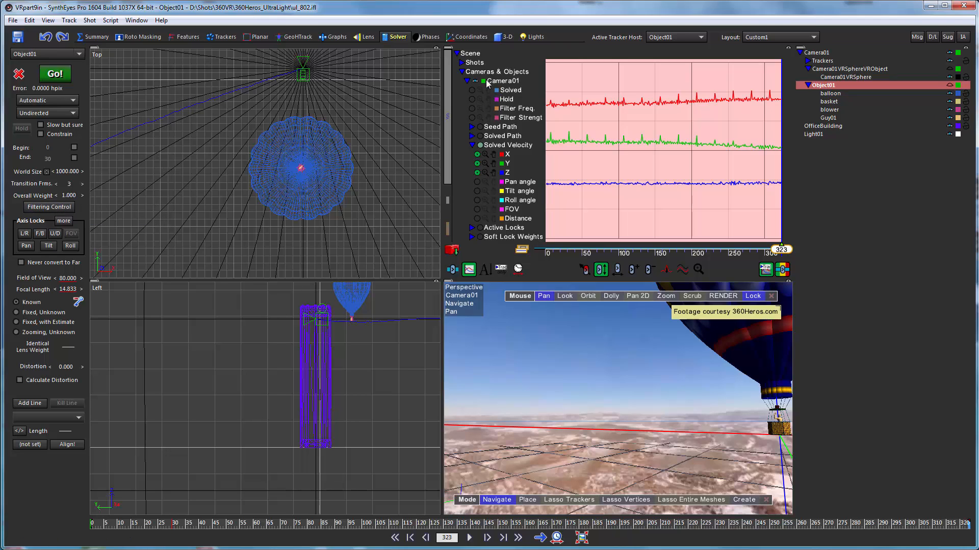
pyautogui.click(503, 81)
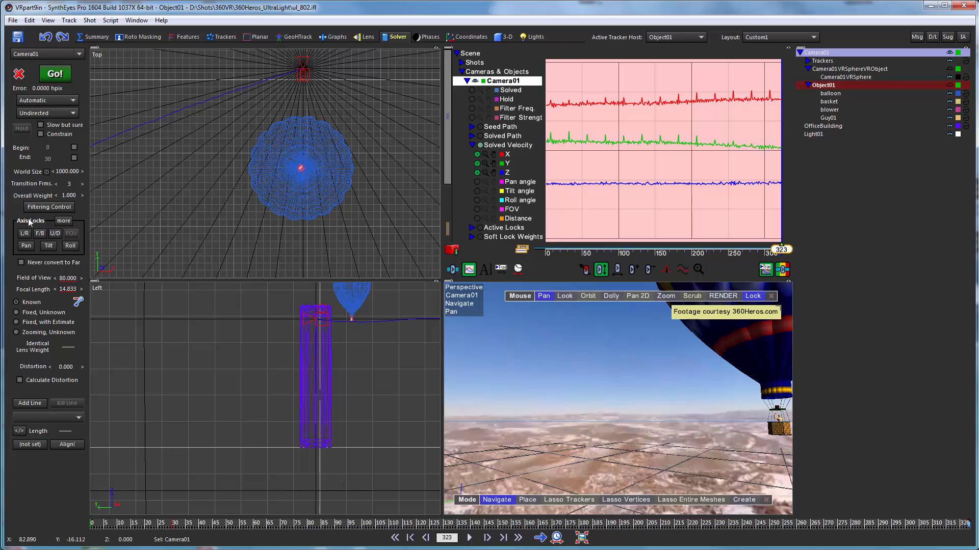
pyautogui.click(50, 208)
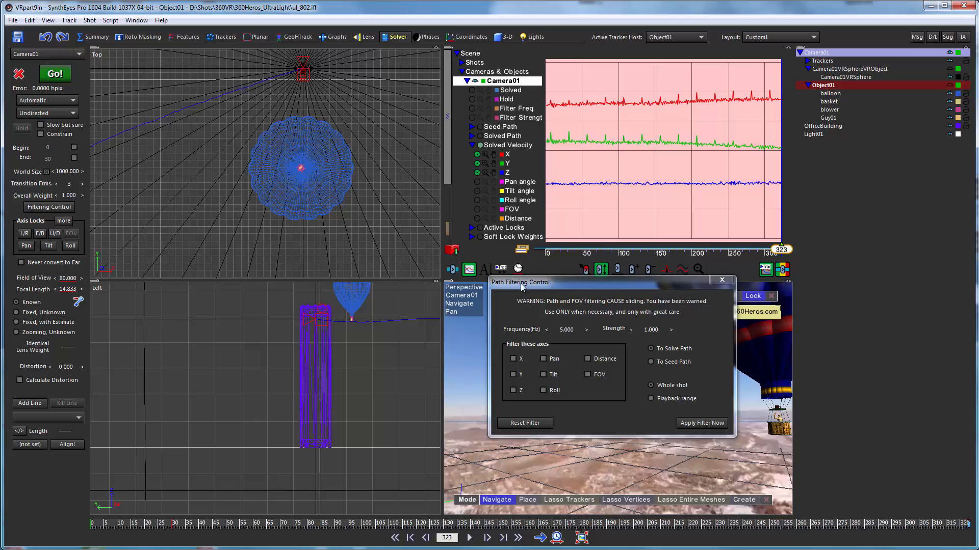
pyautogui.moveTo(524, 285); pyautogui.dragTo(192, 237)
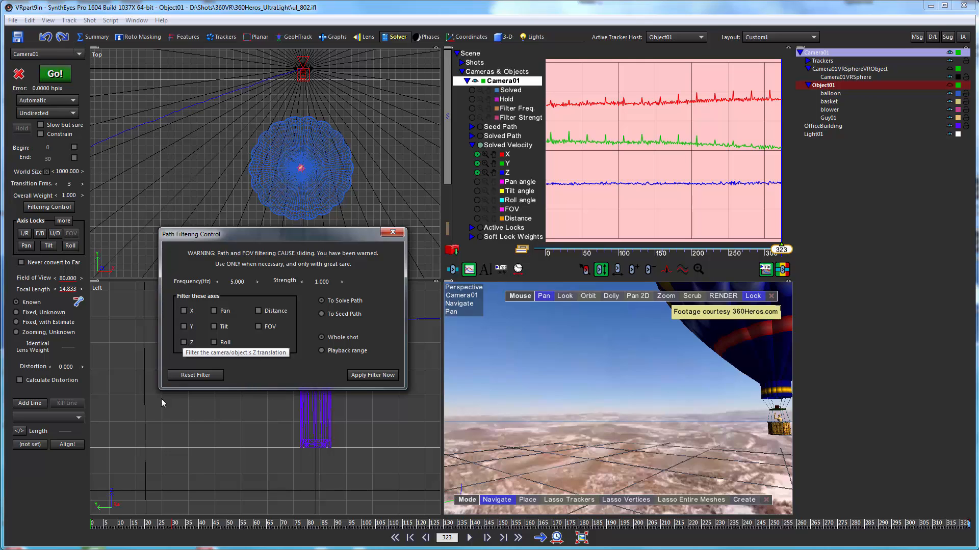
# Step: Try to enable path filtering on the X, Y and Z axes with Object01 still the active tracker host
pyautogui.click(184, 312)
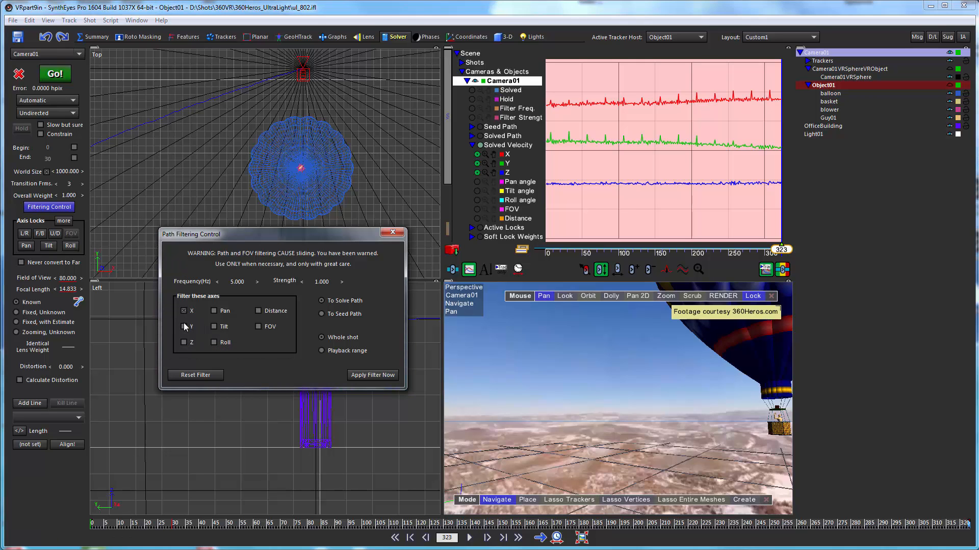
pyautogui.click(184, 327)
pyautogui.click(184, 342)
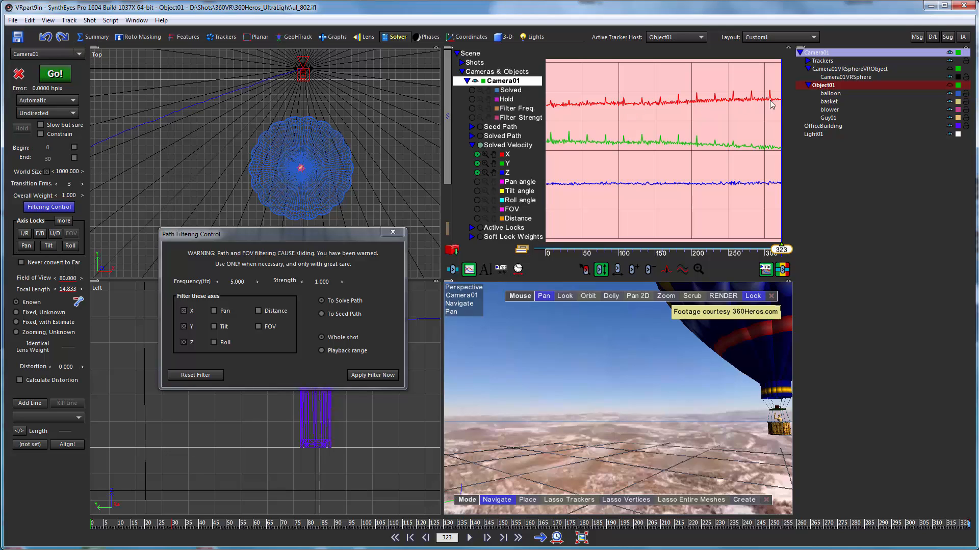
# Step: Make Camera01 the active tracker host, enable X, Y and Z path filtering, and apply the filter to the solved path
pyautogui.moveTo(780, 102)
pyautogui.moveTo(563, 188)
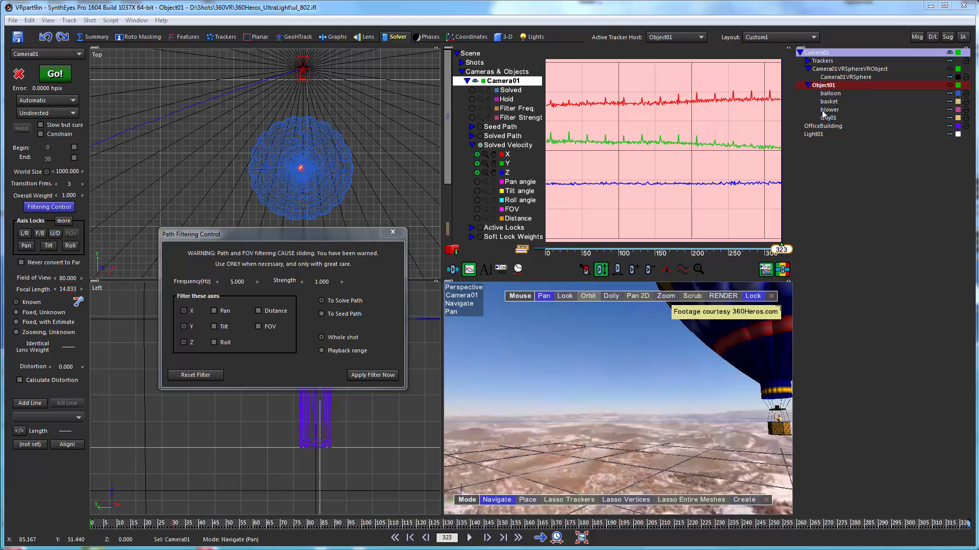
pyautogui.click(817, 53)
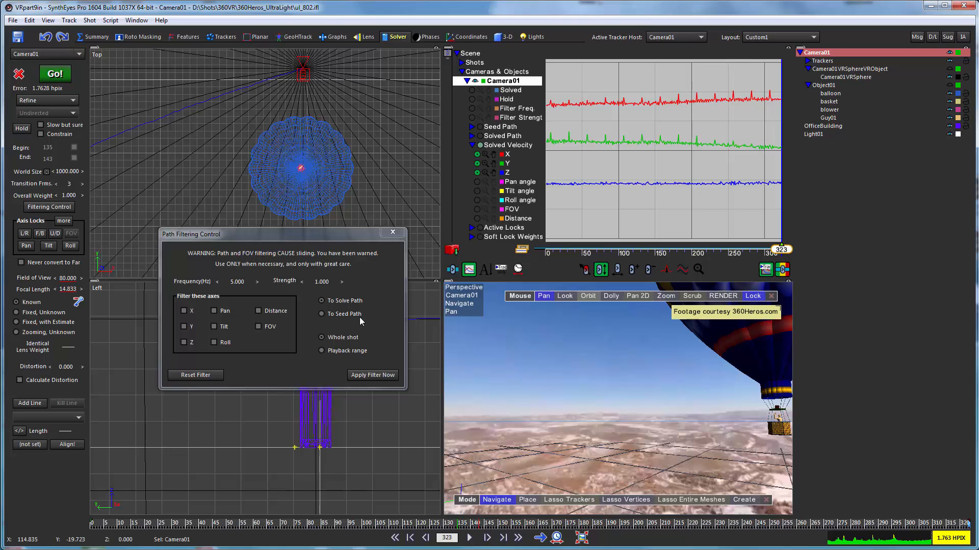
pyautogui.click(184, 311)
pyautogui.click(184, 327)
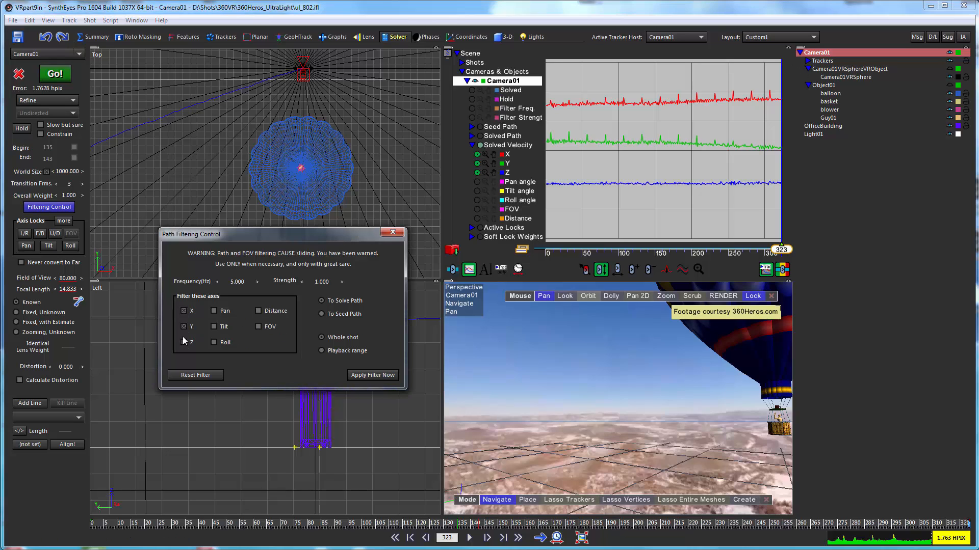
pyautogui.click(365, 377)
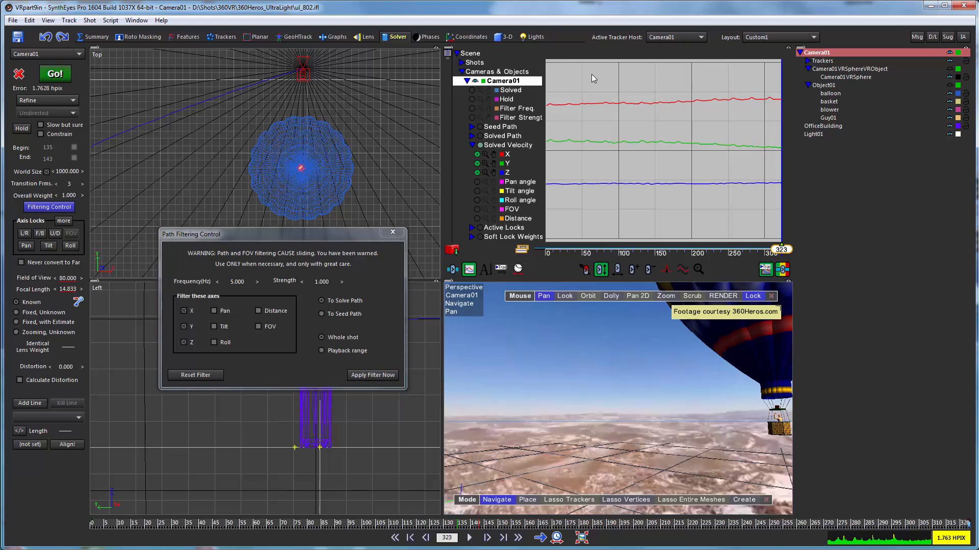
# Step: Switch to the Coordinates room, close the Path Filtering Control and change the layout to Perspective
pyautogui.click(470, 37)
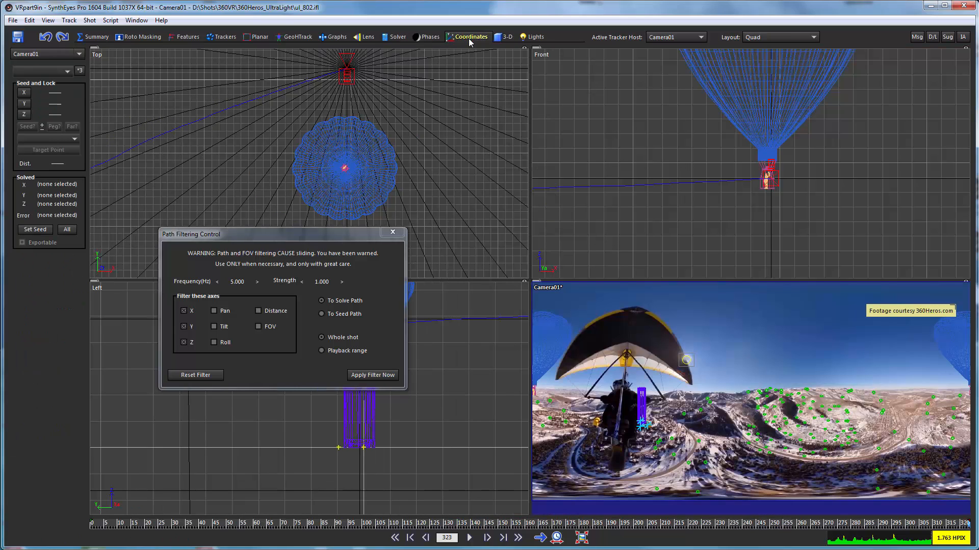
pyautogui.click(391, 234)
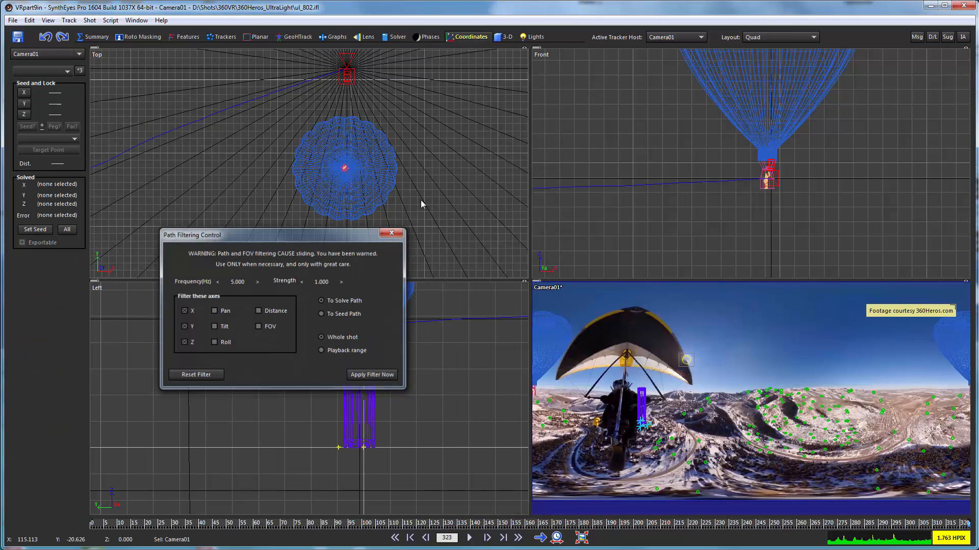
pyautogui.click(785, 38)
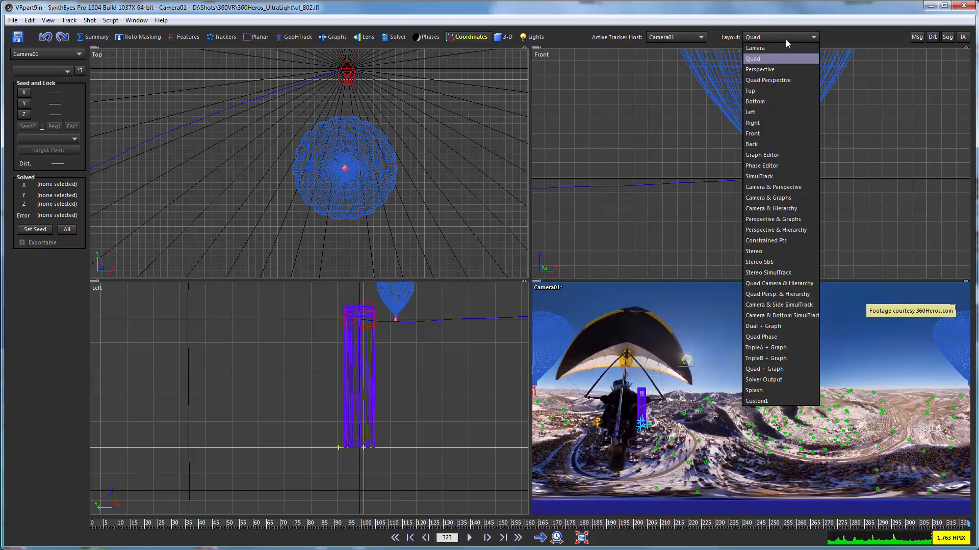
pyautogui.click(770, 75)
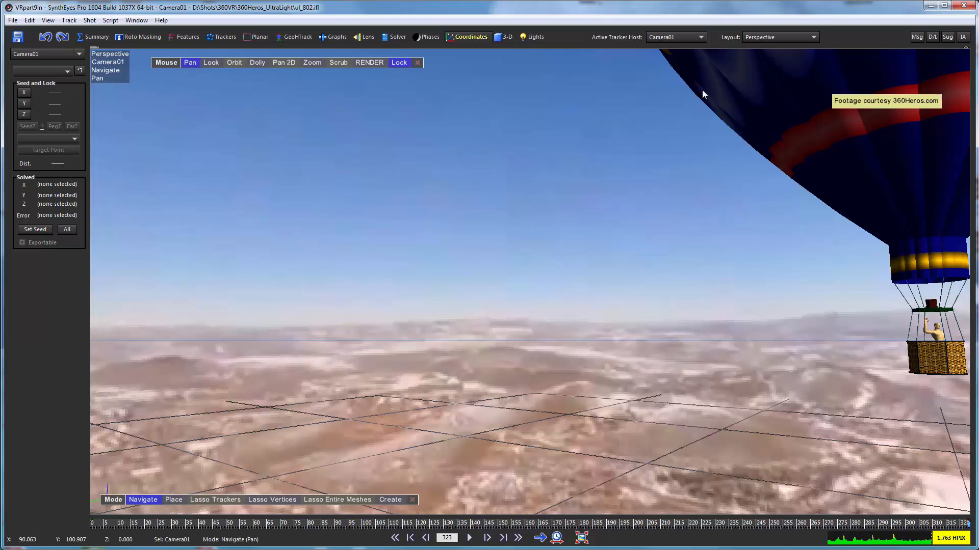
# Step: Play the filtered shot from frame 201 and restart it from around frame 205 to check the balloon's motion
pyautogui.moveTo(867, 526); pyautogui.dragTo(637, 523)
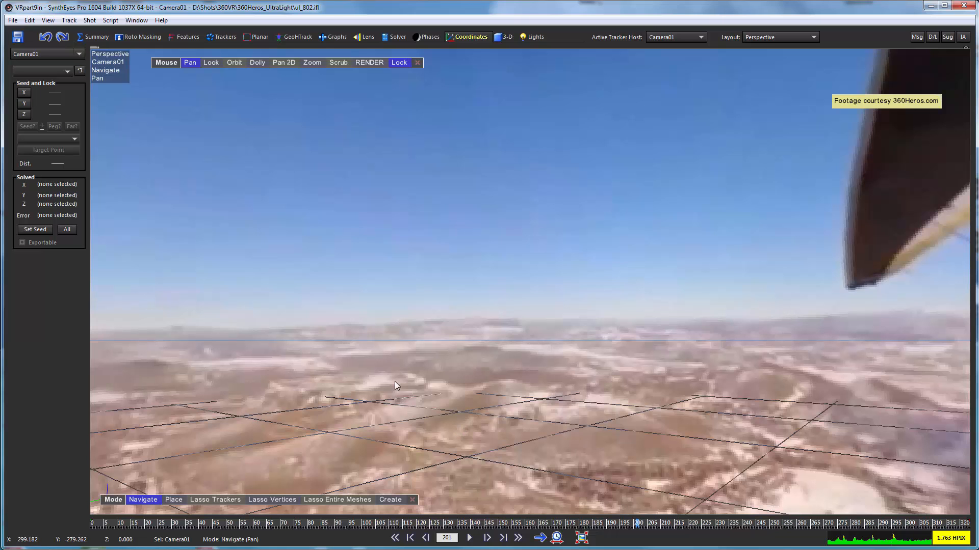
pyautogui.click(469, 538)
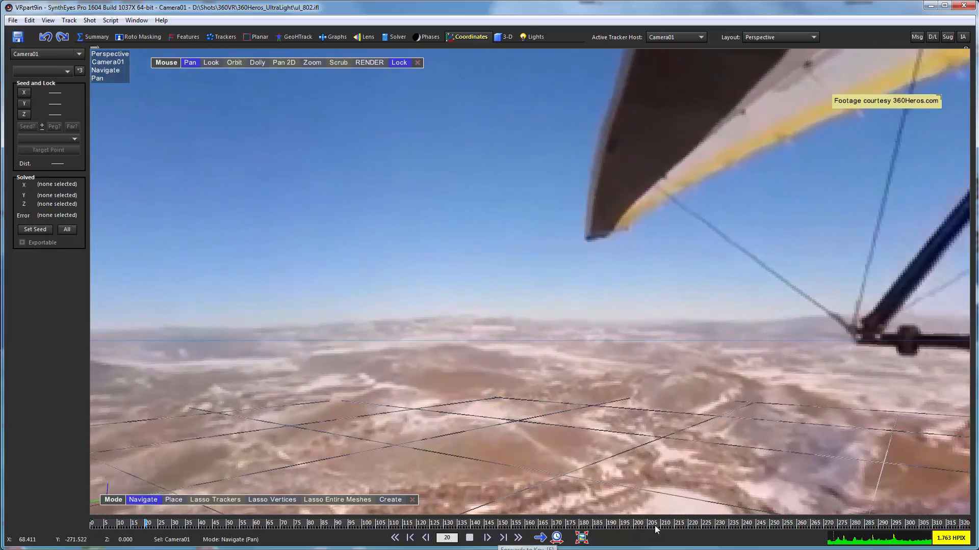
pyautogui.click(656, 529)
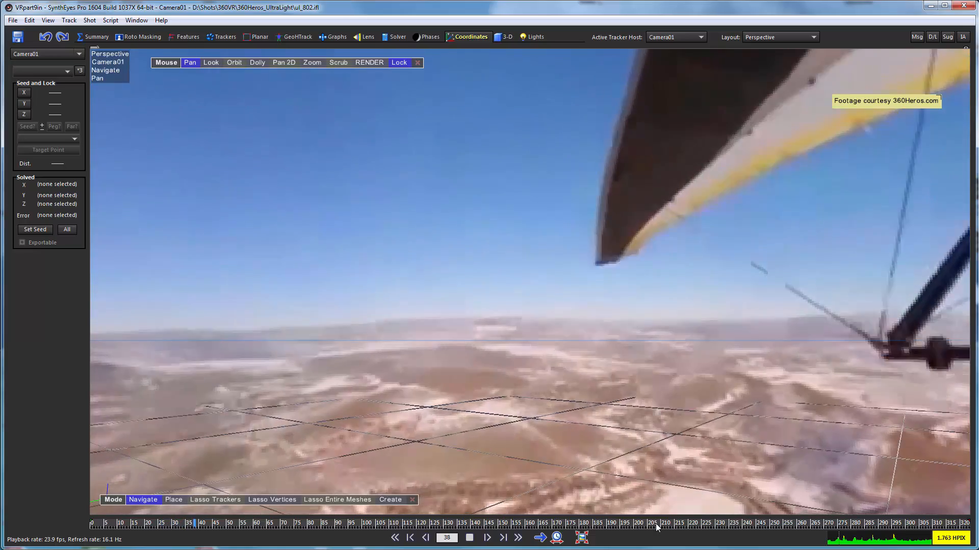
pyautogui.click(655, 525)
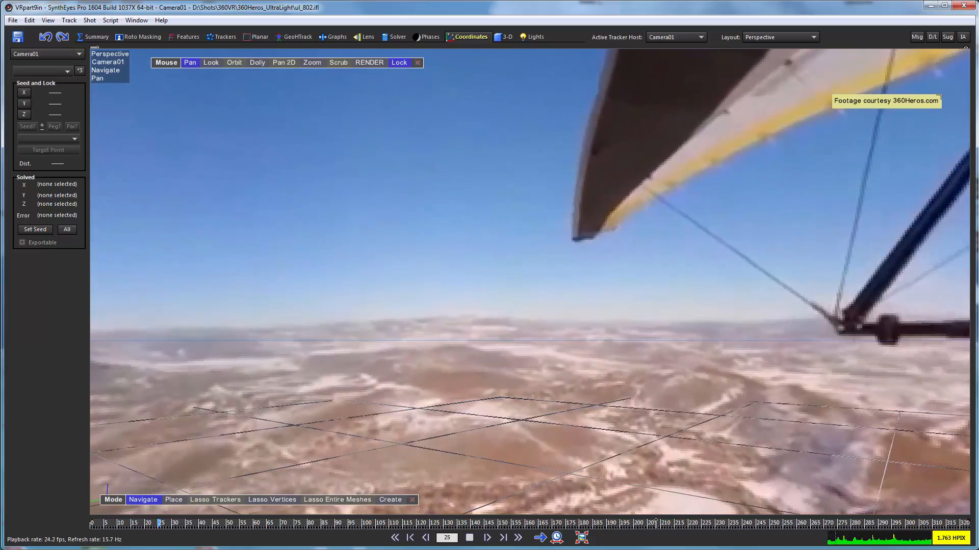
# Step: Stop playback, scrub to the shot's last frame, 323, and turn the perspective view around to the office building
pyautogui.click(468, 539)
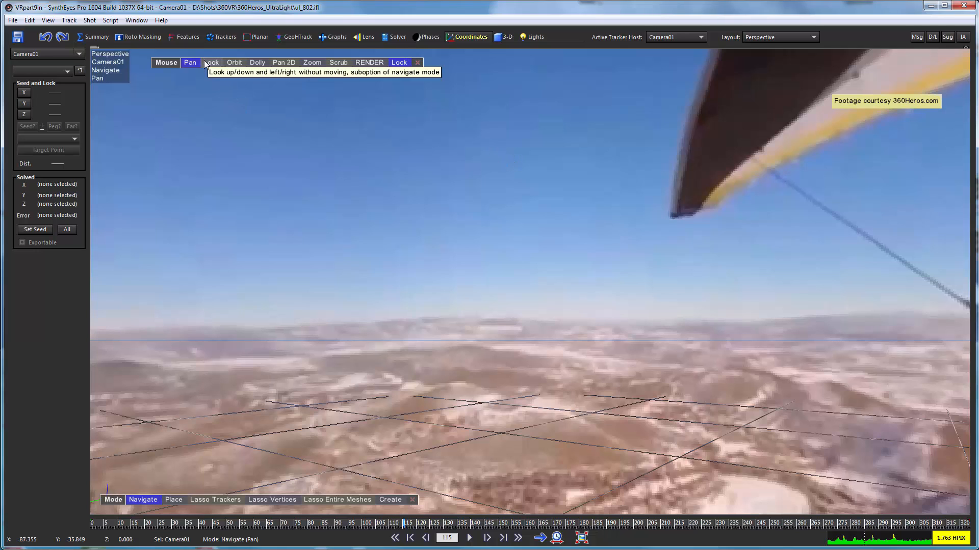
pyautogui.moveTo(844, 527); pyautogui.dragTo(967, 526)
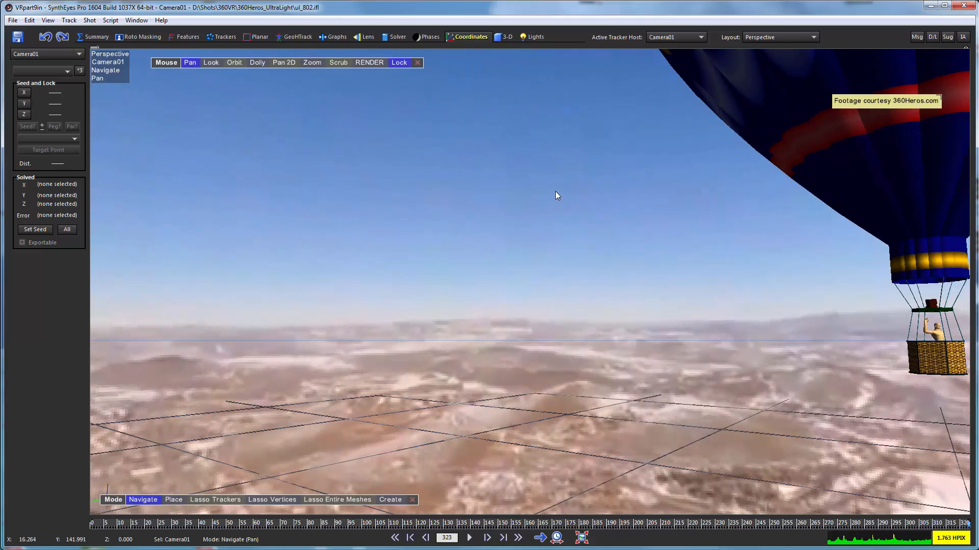
pyautogui.click(213, 63)
pyautogui.moveTo(120, 153); pyautogui.dragTo(281, 193)
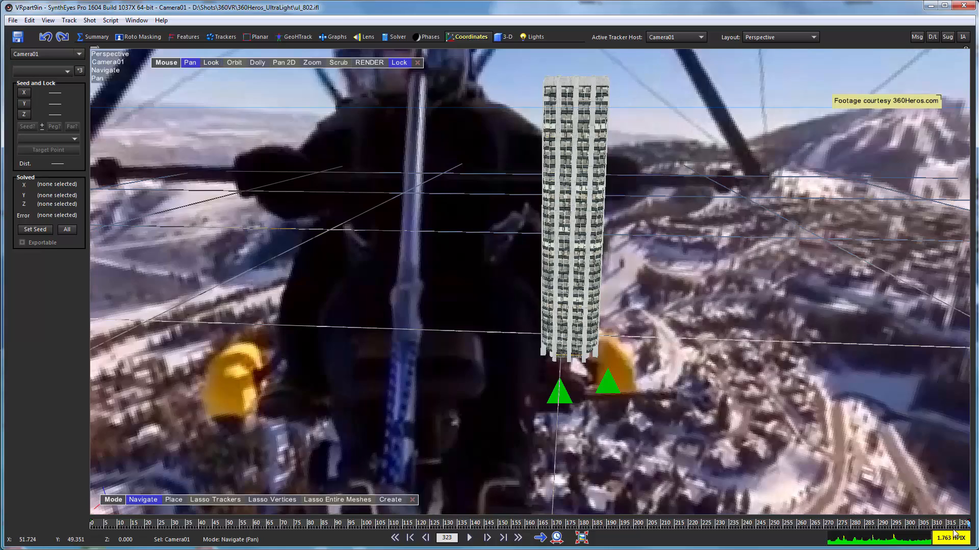
# Step: Scrub back to frame 272 to check how the office building sits in the footage, and turn the view back to the balloon
pyautogui.moveTo(939, 529); pyautogui.dragTo(823, 526)
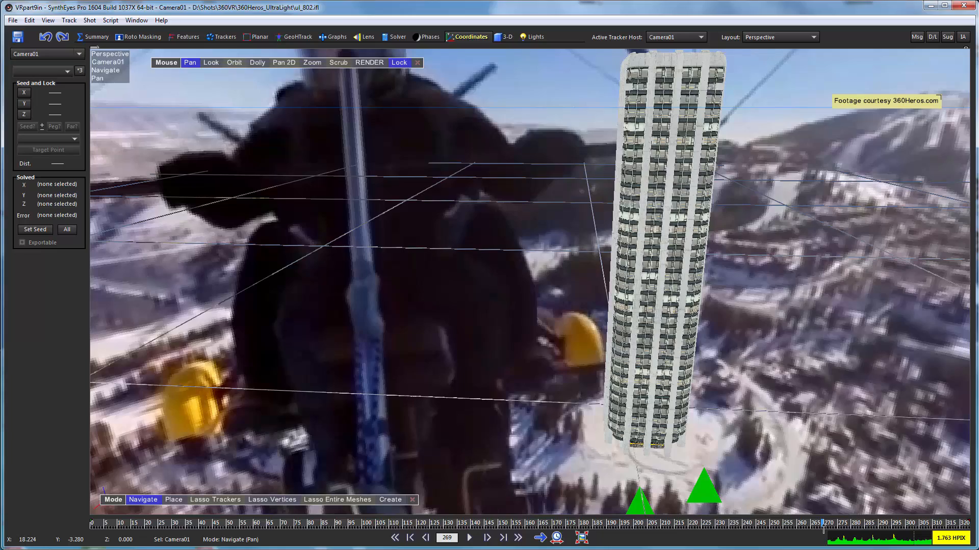
pyautogui.moveTo(824, 530)
pyautogui.mouseDown()
pyautogui.moveTo(869, 530)
pyautogui.moveTo(830, 530)
pyautogui.mouseUp()
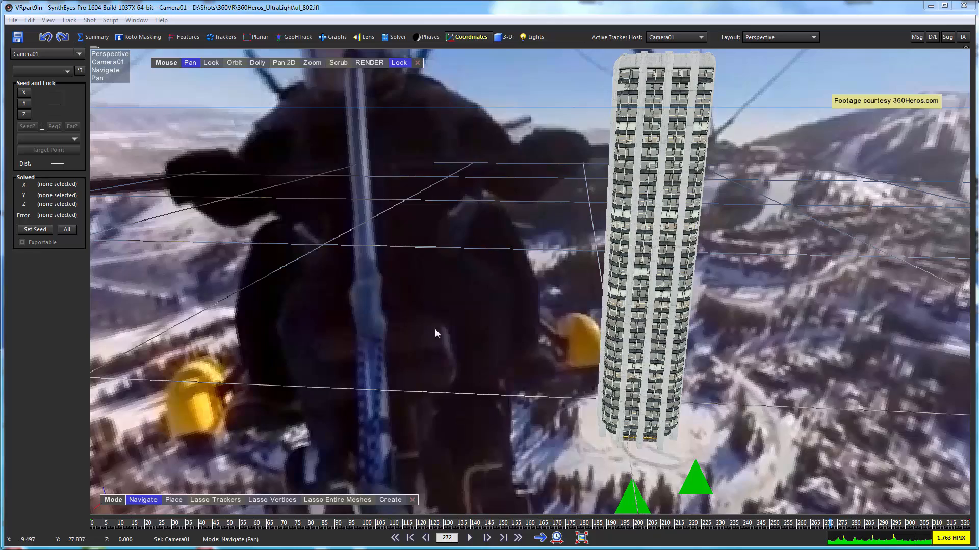
pyautogui.click(210, 63)
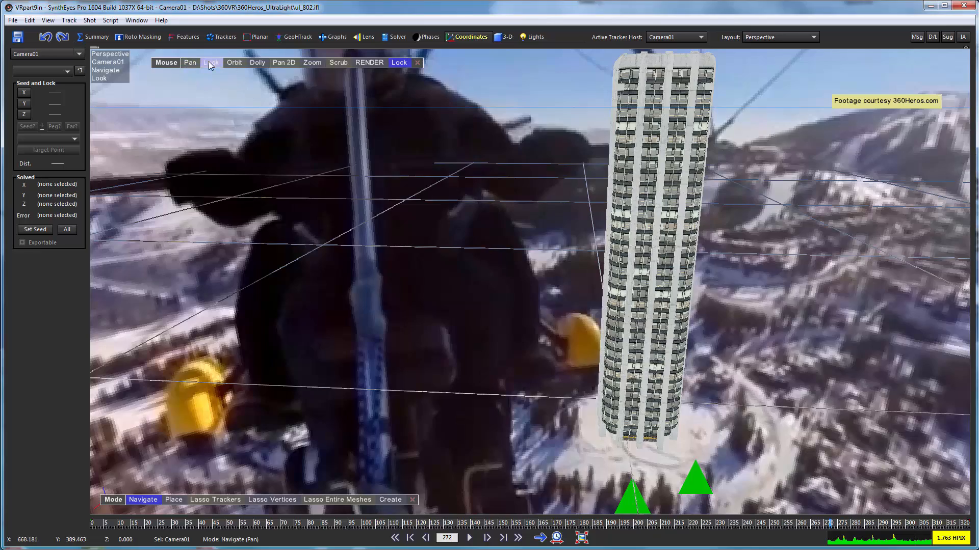
pyautogui.moveTo(364, 130); pyautogui.dragTo(672, 53)
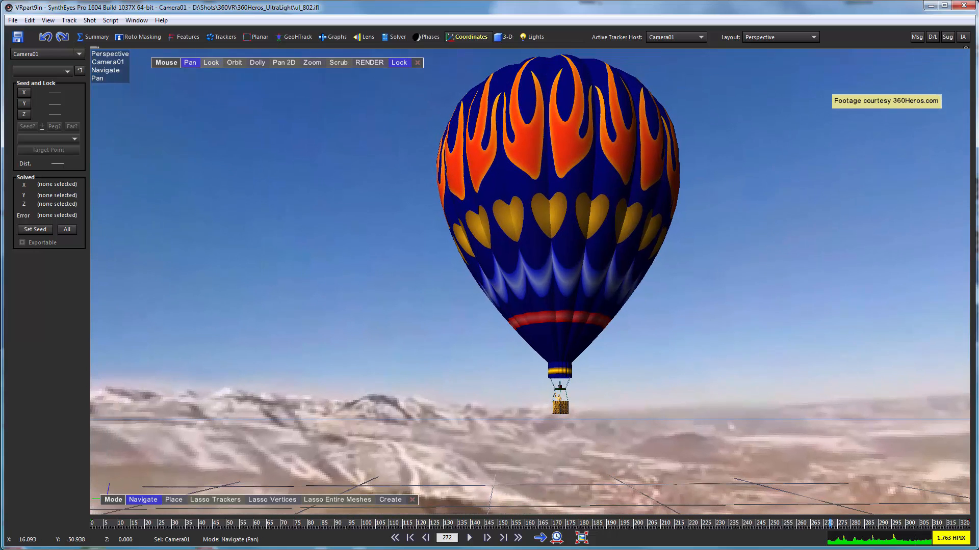
# Step: Switch to the 3-D room and inspect the balloon, basket, blower and Guy01 meshes under Object01 one after another
pyautogui.click(508, 37)
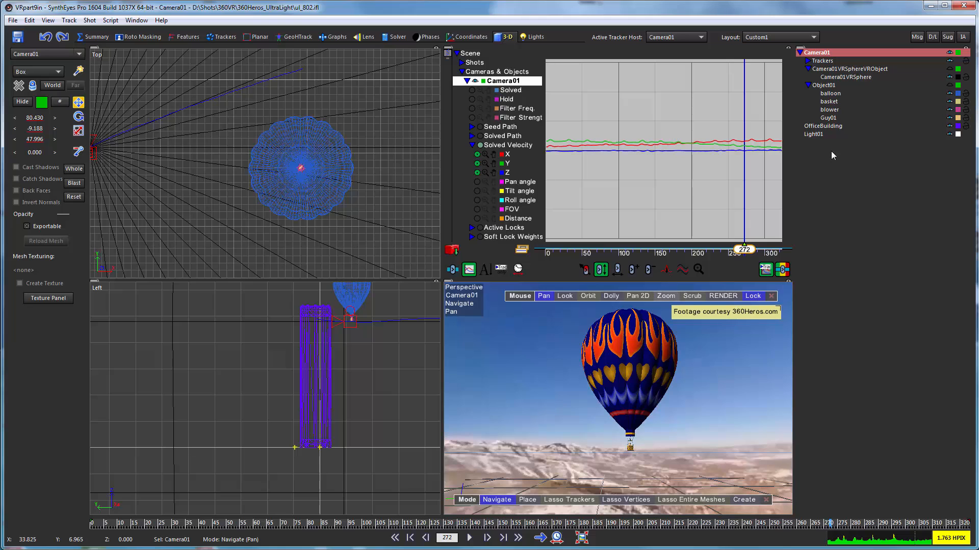
pyautogui.click(823, 93)
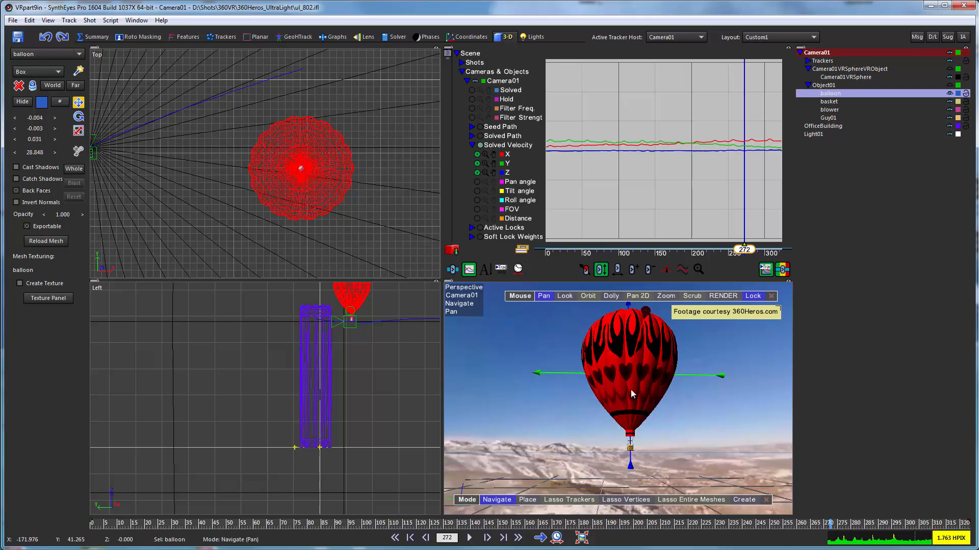
pyautogui.scroll(-4, 646, 425)
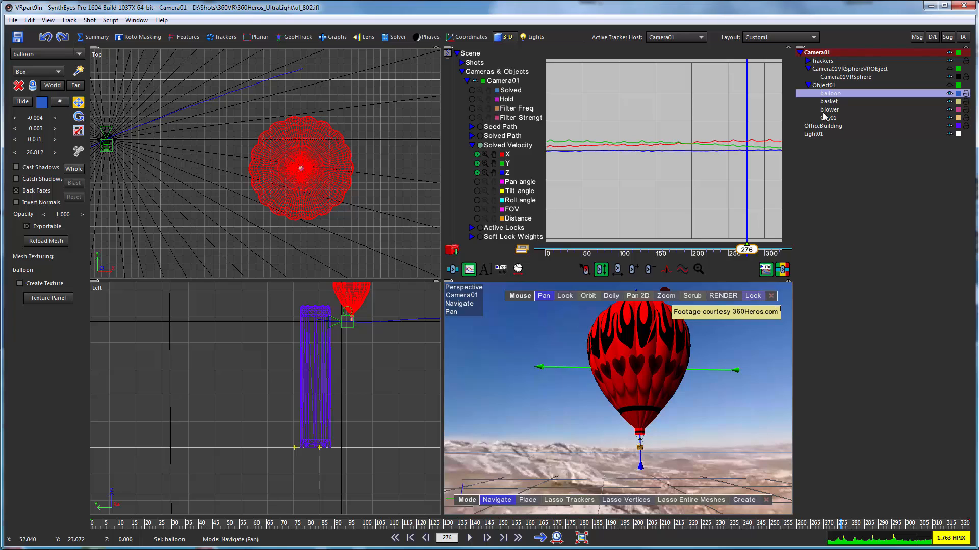
pyautogui.click(824, 102)
pyautogui.click(833, 110)
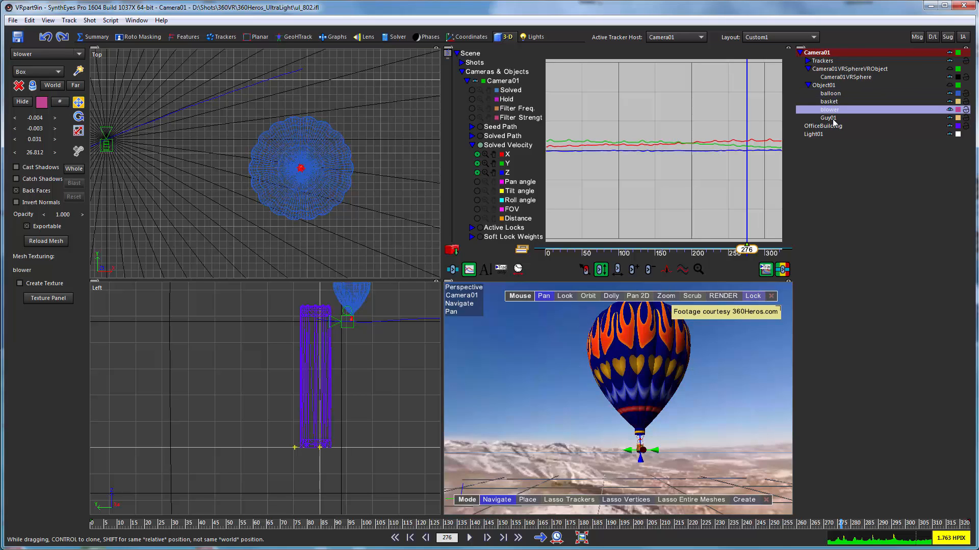
pyautogui.click(832, 118)
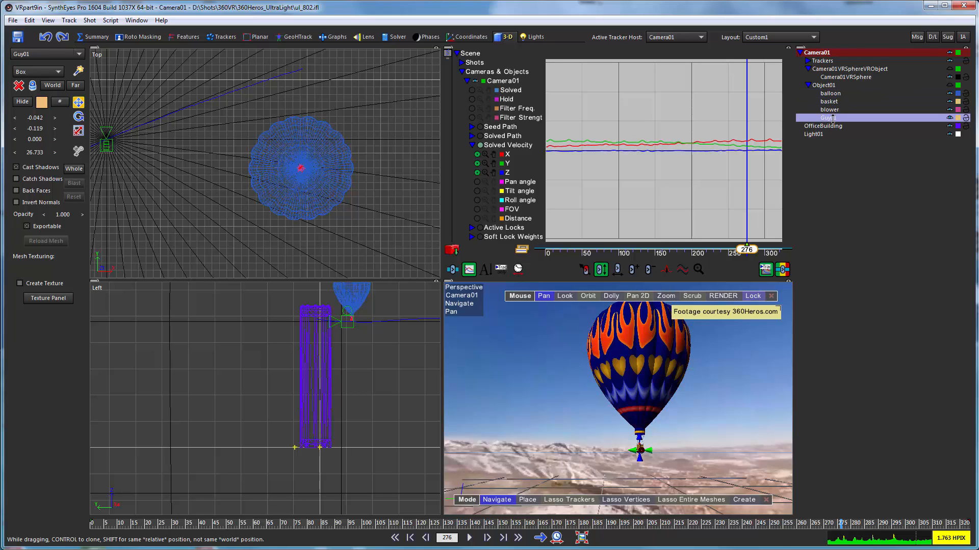
# Step: Return to the Coordinates room, select the balloon and basket meshes together, and run the VR360 Follow Mesh script with image aspect 2 and margin 10
pyautogui.click(462, 37)
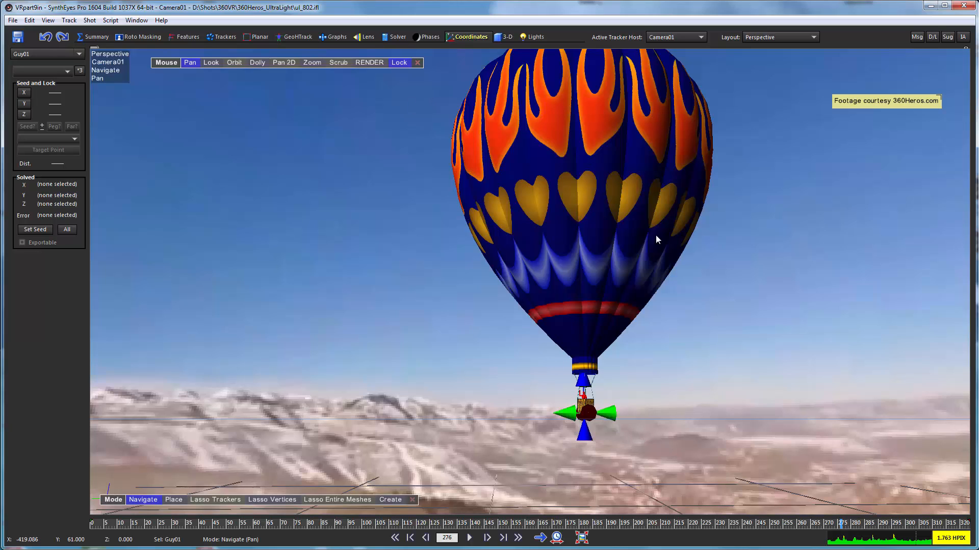
pyautogui.click(564, 165)
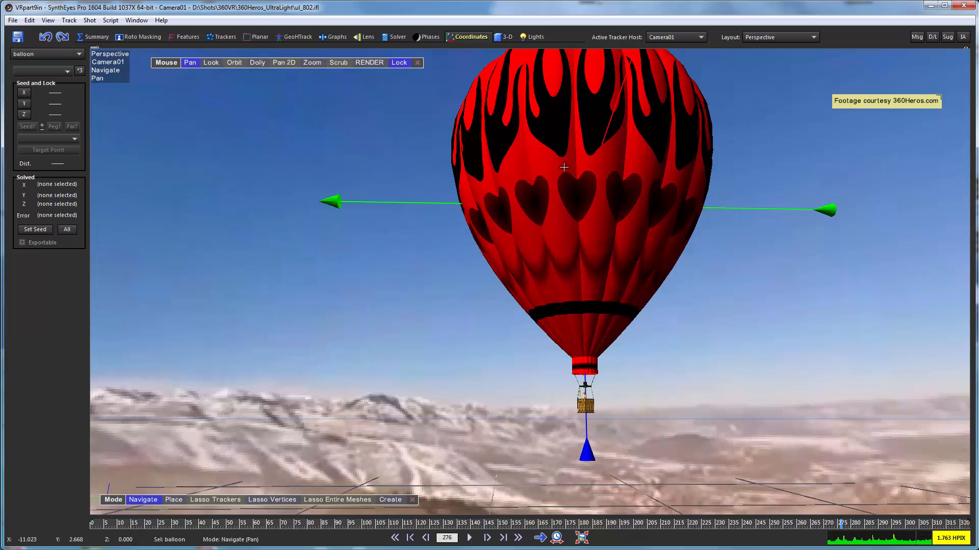
pyautogui.keyDown('shift'); pyautogui.click(584, 408); pyautogui.keyUp('shift')
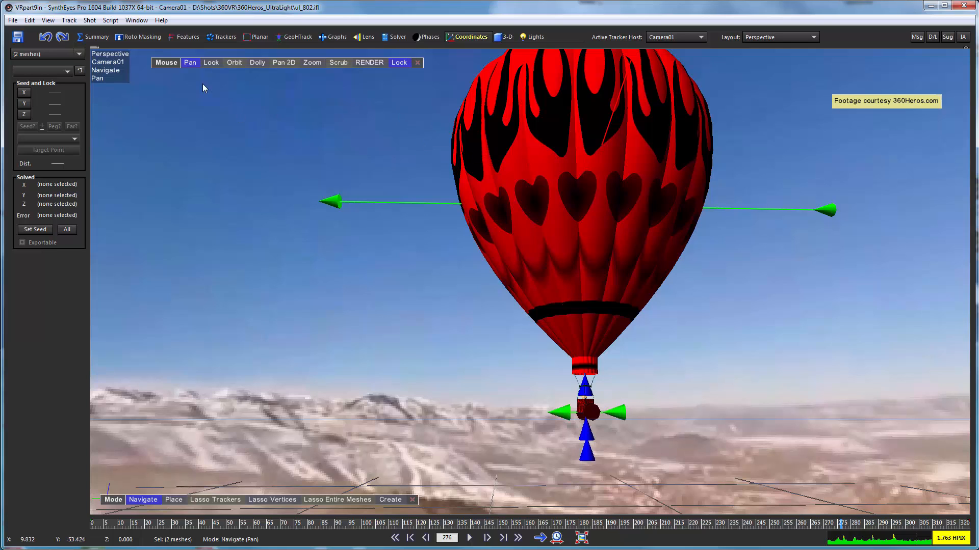
pyautogui.click(110, 21)
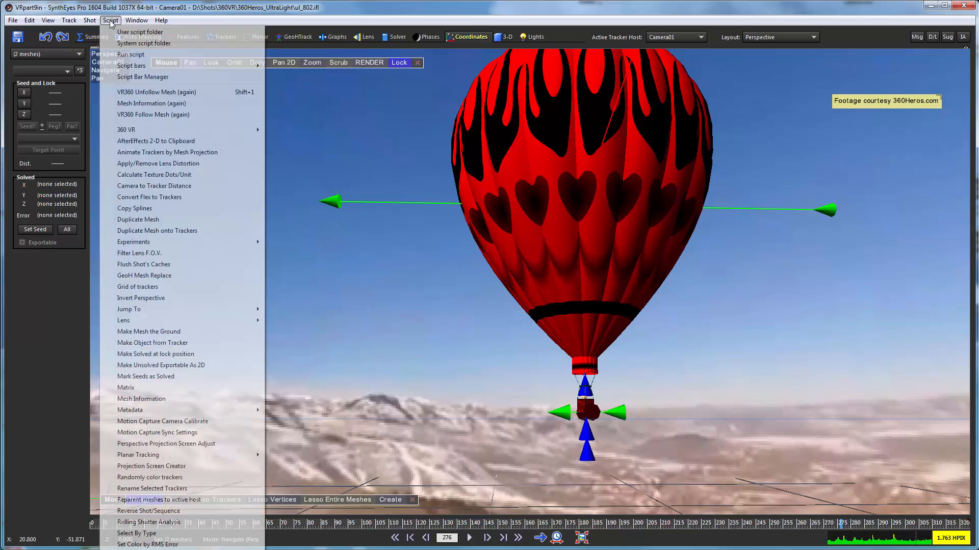
pyautogui.click(136, 115)
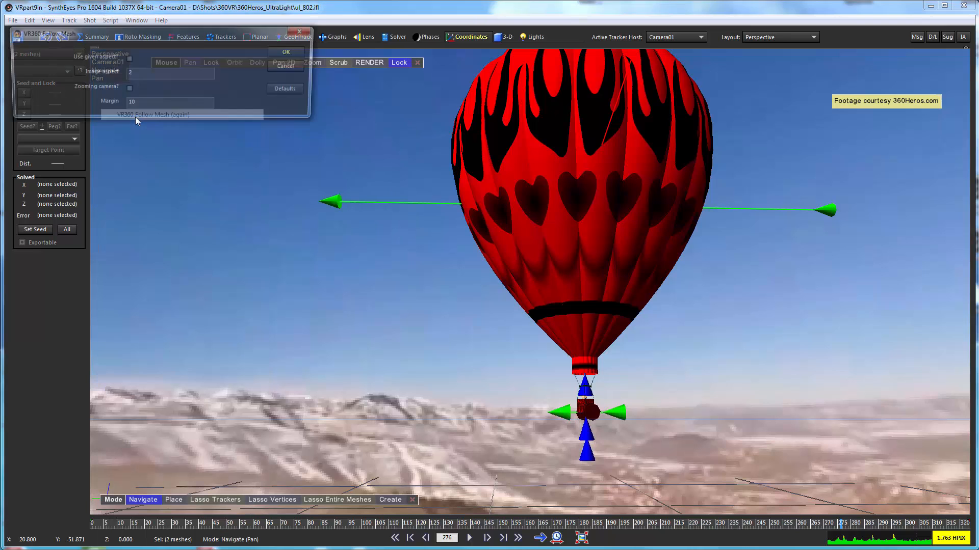
pyautogui.click(289, 52)
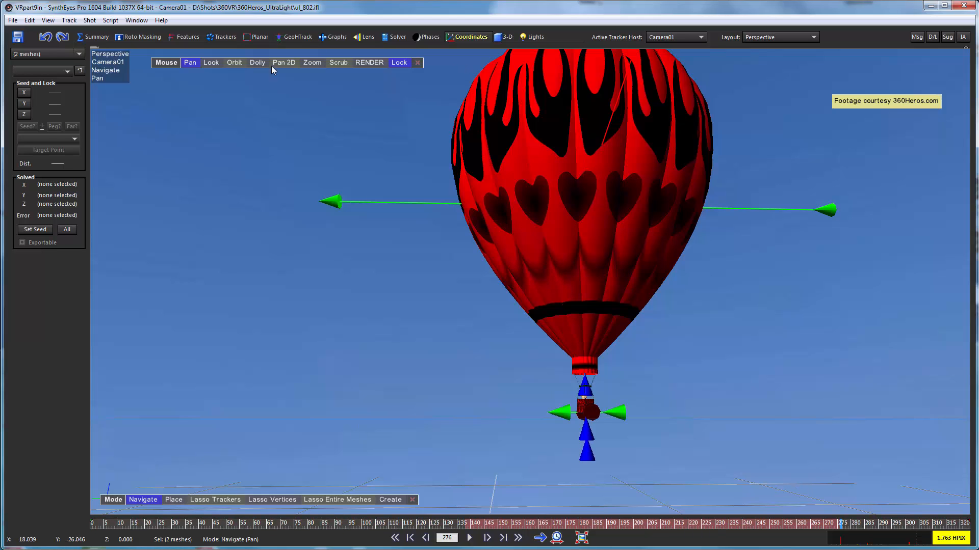
# Step: Scrub the stabilized shot through to frame 323 in the Trackers room, and select the office building mesh in the 3-D room
pyautogui.click(223, 38)
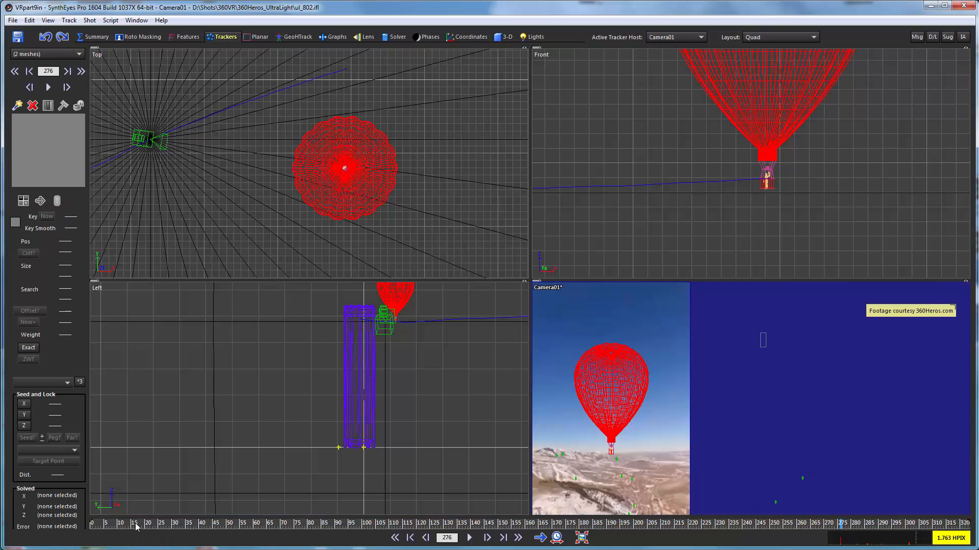
pyautogui.moveTo(119, 524); pyautogui.dragTo(970, 524)
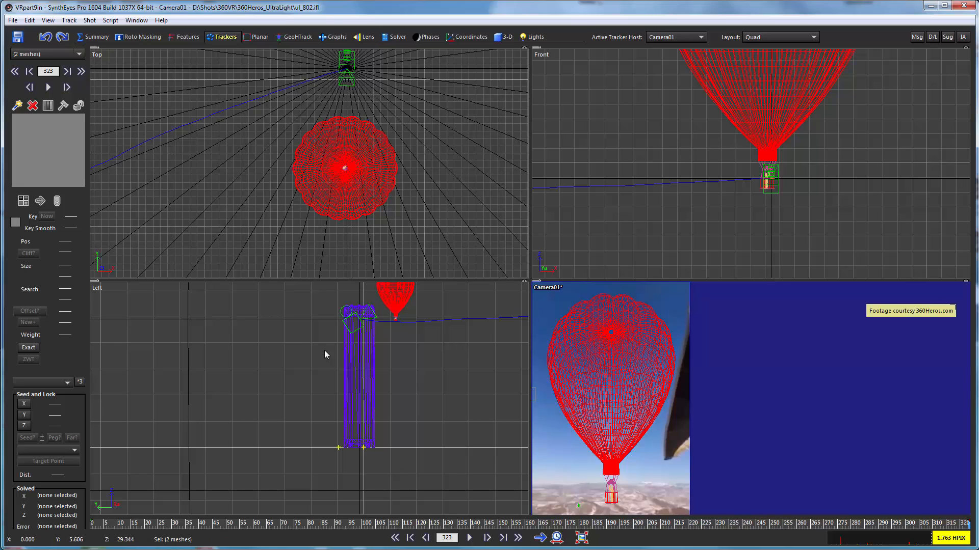
pyautogui.click(495, 40)
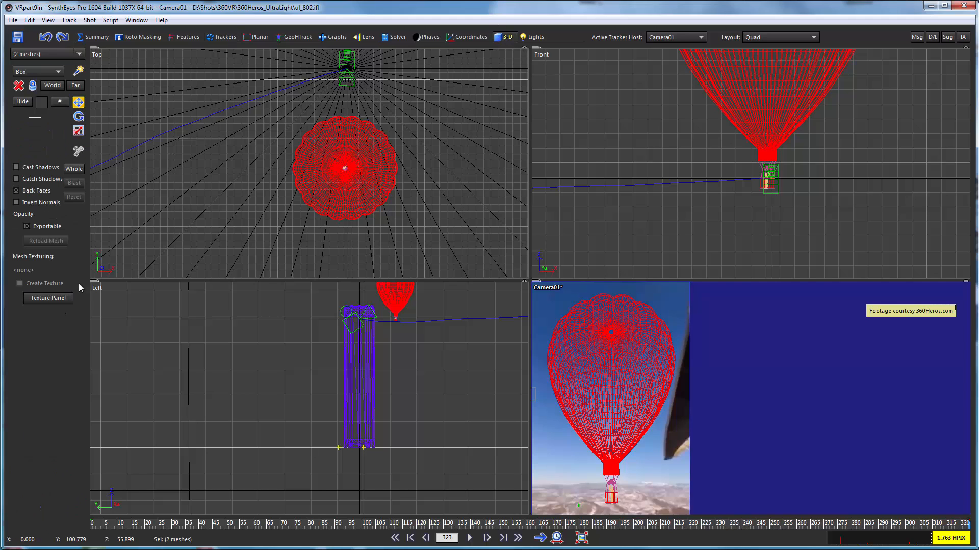
pyautogui.click(368, 355)
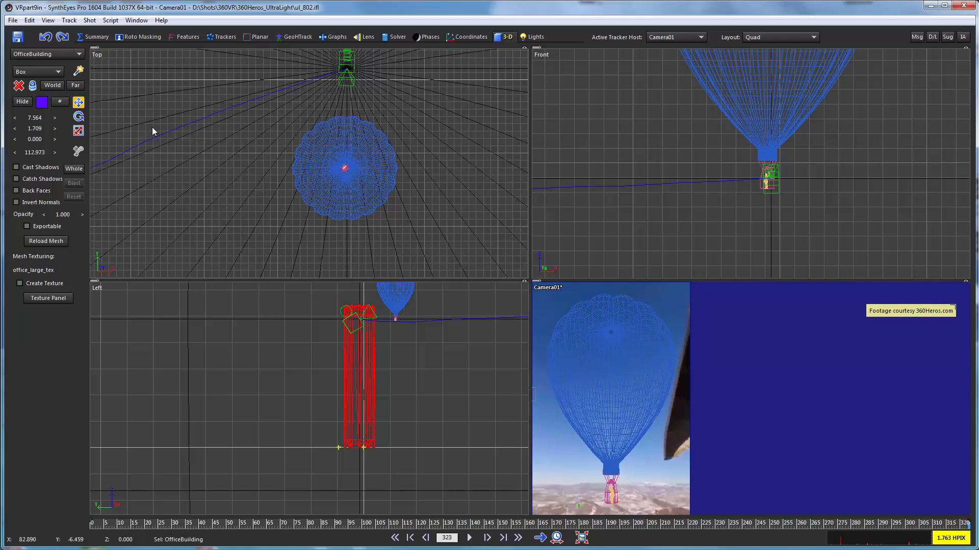
# Step: Export the scene in Blender (Python) format as VRpart9in.py, using Blender version 2.66+ and a scene rescale of 1
pyautogui.click(12, 20)
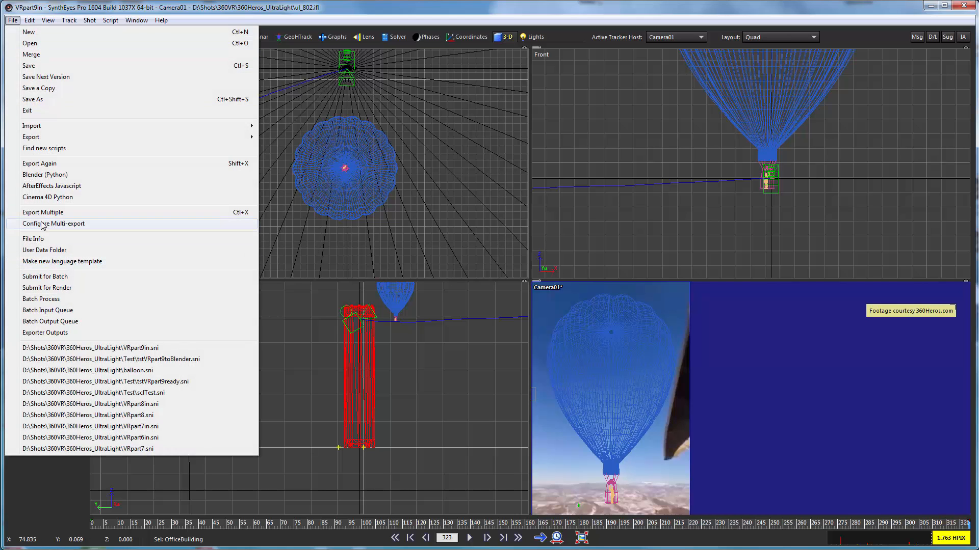
pyautogui.click(44, 175)
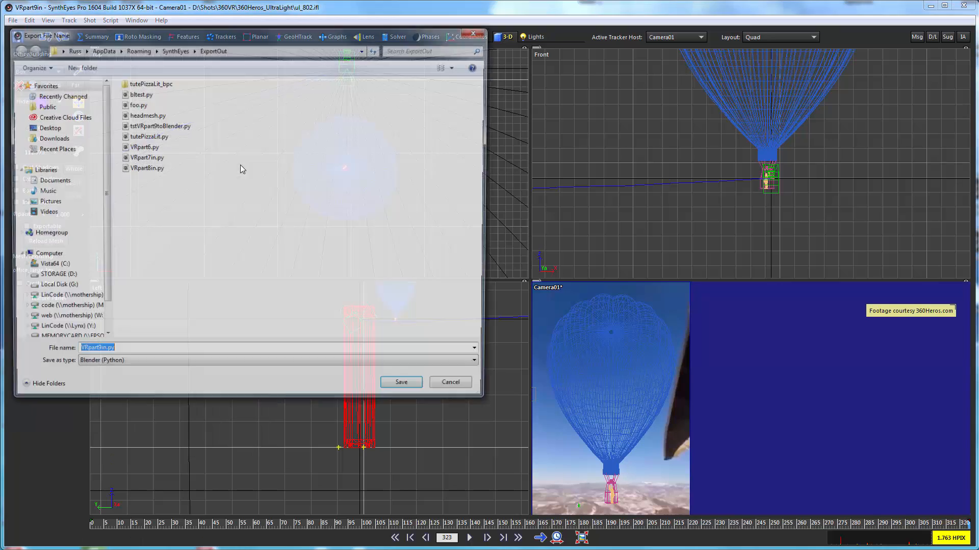
pyautogui.click(401, 387)
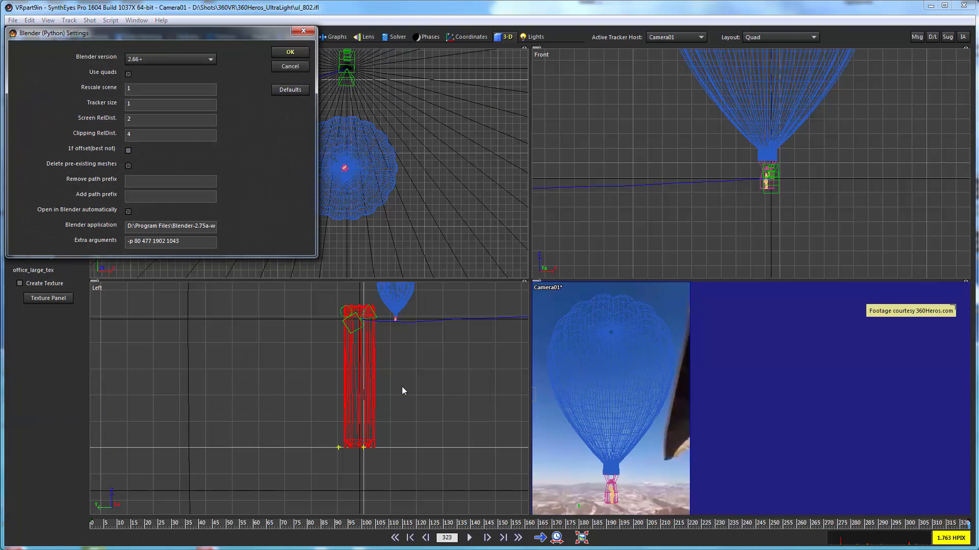
pyautogui.click(288, 51)
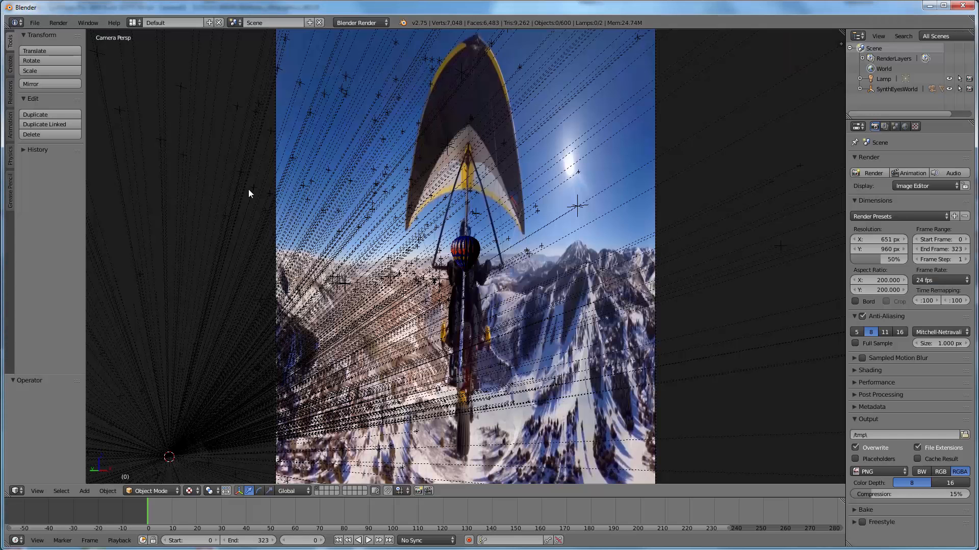
# Step: In Blender, expand SynthEyesWorld and Camera01 in the scene hierarchy and delete the Camera01Screen object with its hierarchy
pyautogui.click(860, 89)
pyautogui.scroll(-2, 892, 96)
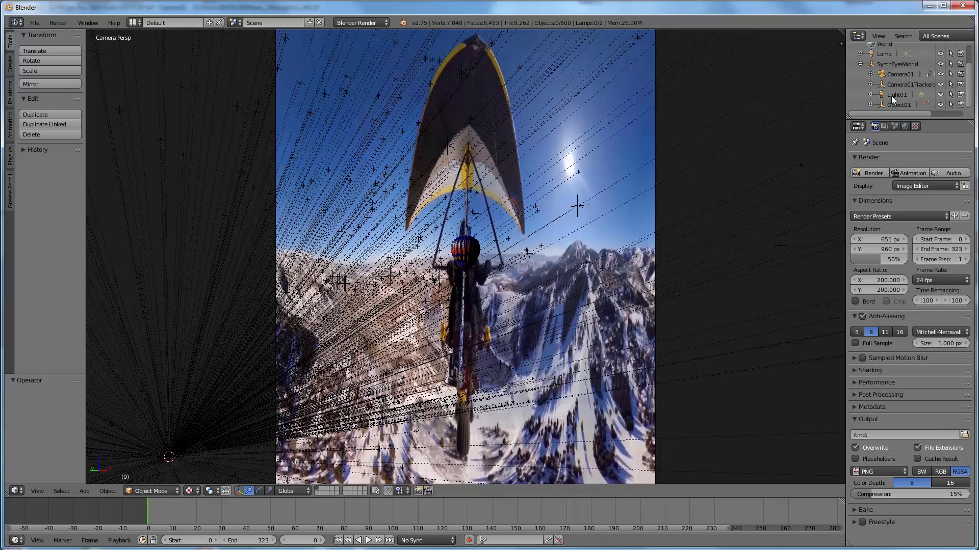
pyautogui.click(871, 74)
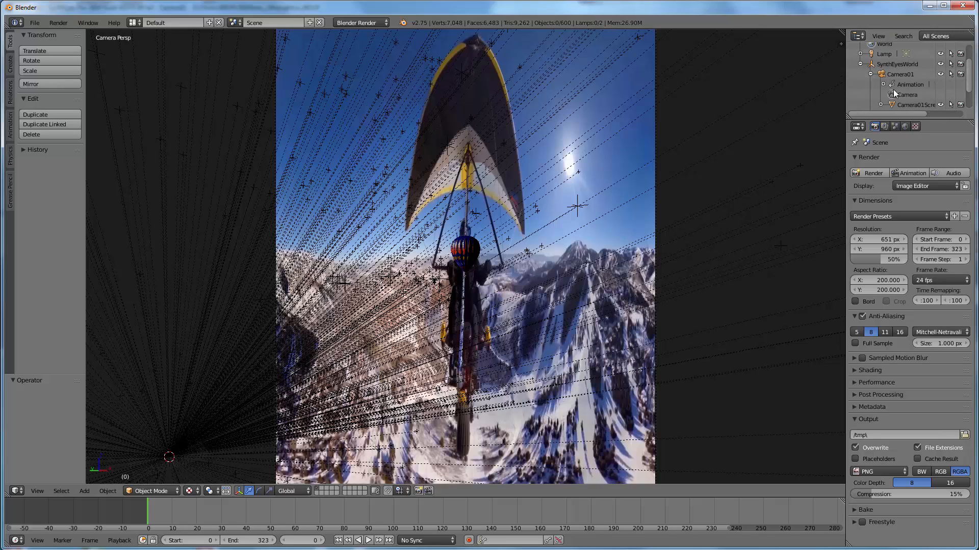
pyautogui.click(907, 106)
pyautogui.rightClick(907, 105)
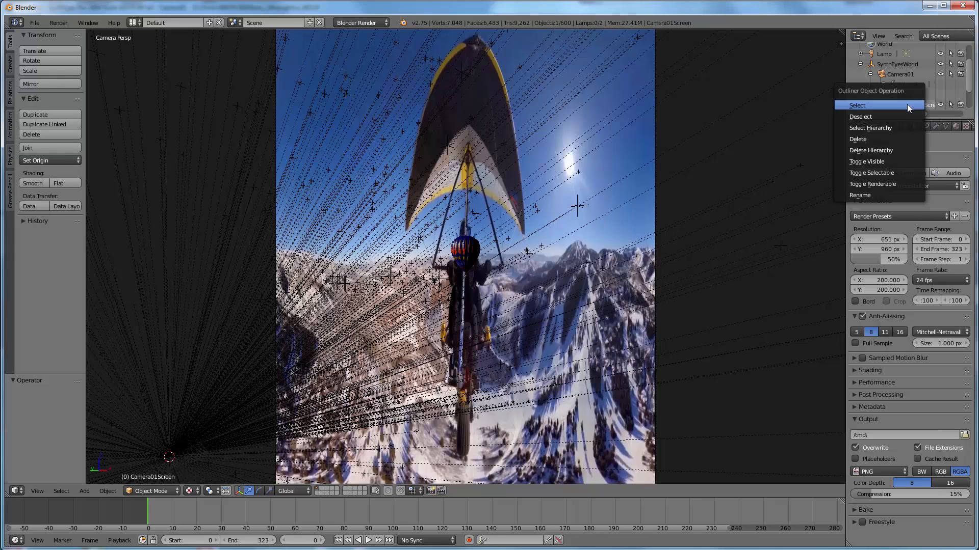
pyautogui.click(893, 151)
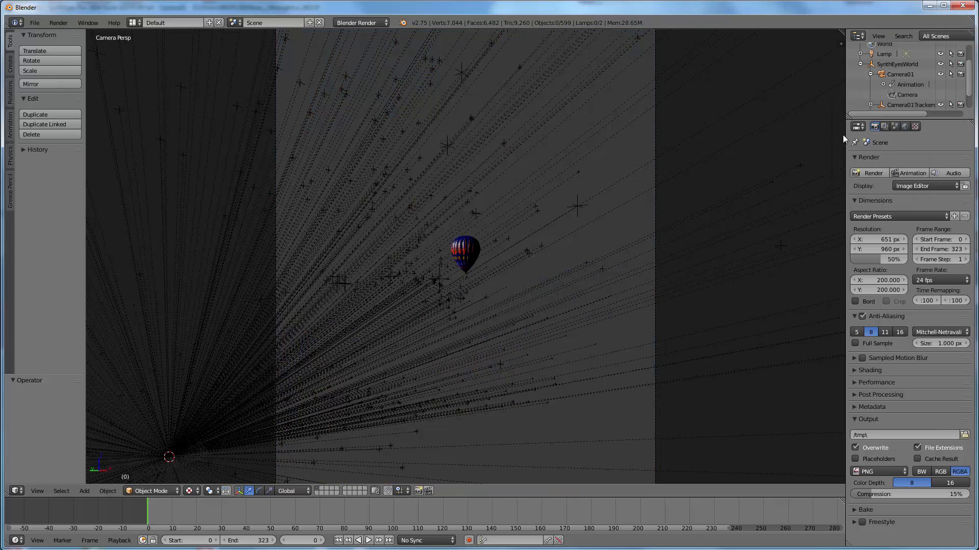
# Step: Move to frame 266 and apply smooth shading to the balloon mesh under Object01
pyautogui.moveTo(180, 507); pyautogui.dragTo(803, 522)
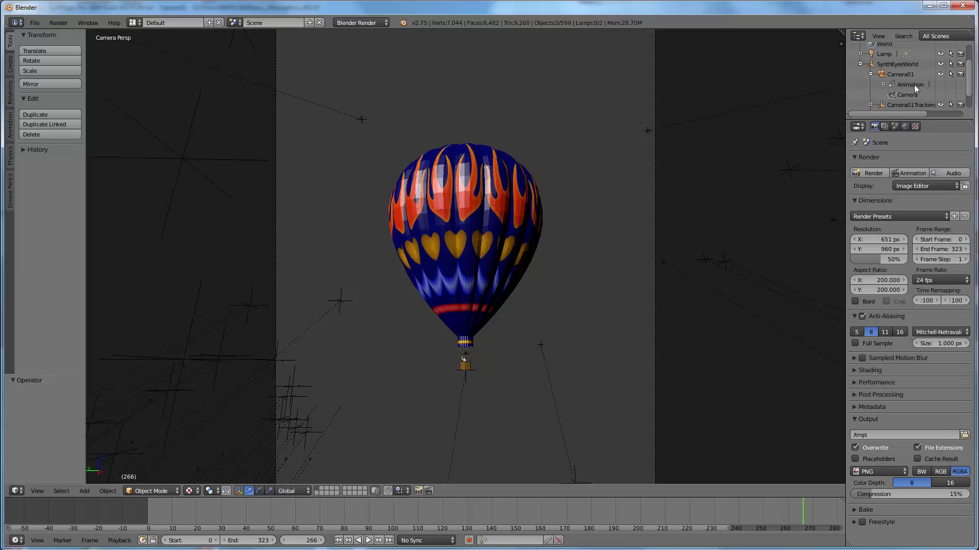
pyautogui.scroll(-2, 913, 85)
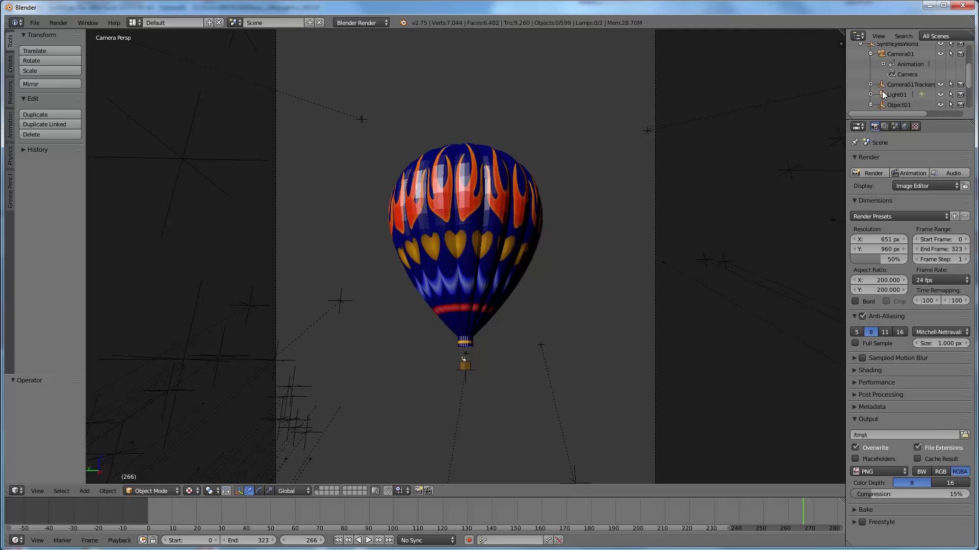
pyautogui.scroll(-3, 883, 95)
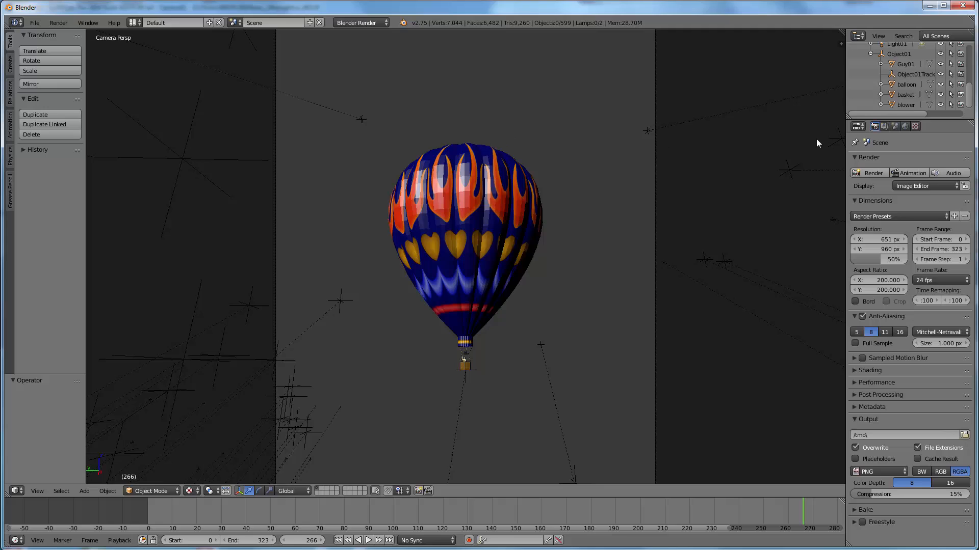
pyautogui.click(907, 84)
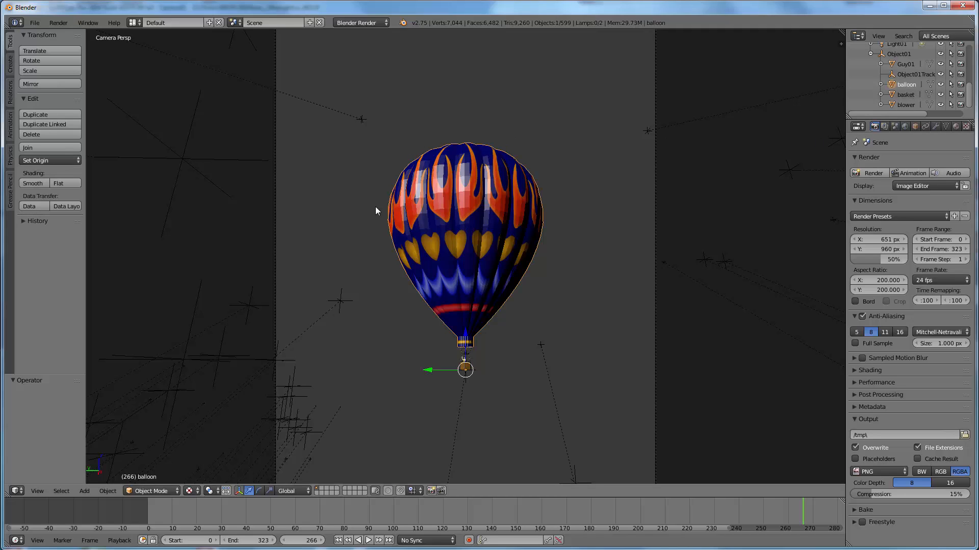
pyautogui.click(32, 184)
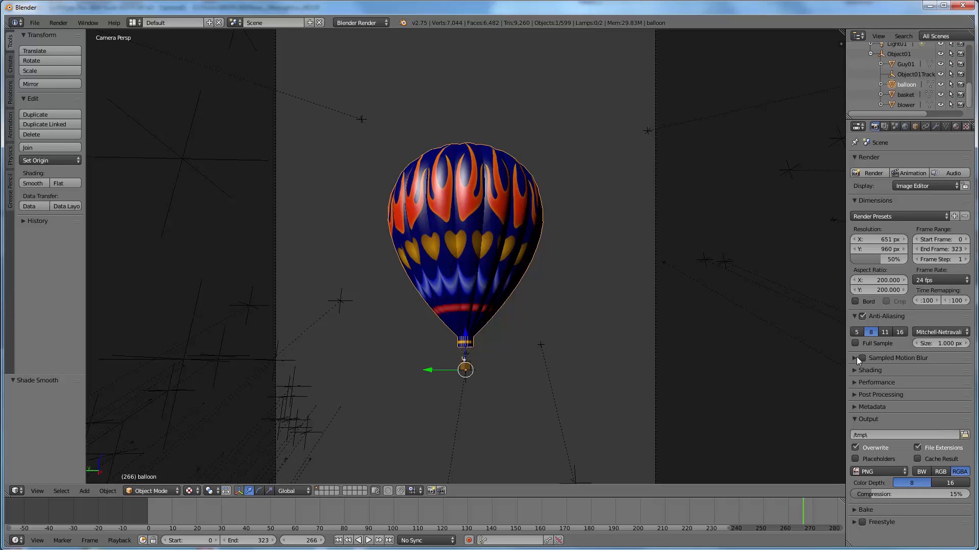
# Step: Set the render shading's alpha mode to Transparent
pyautogui.click(876, 371)
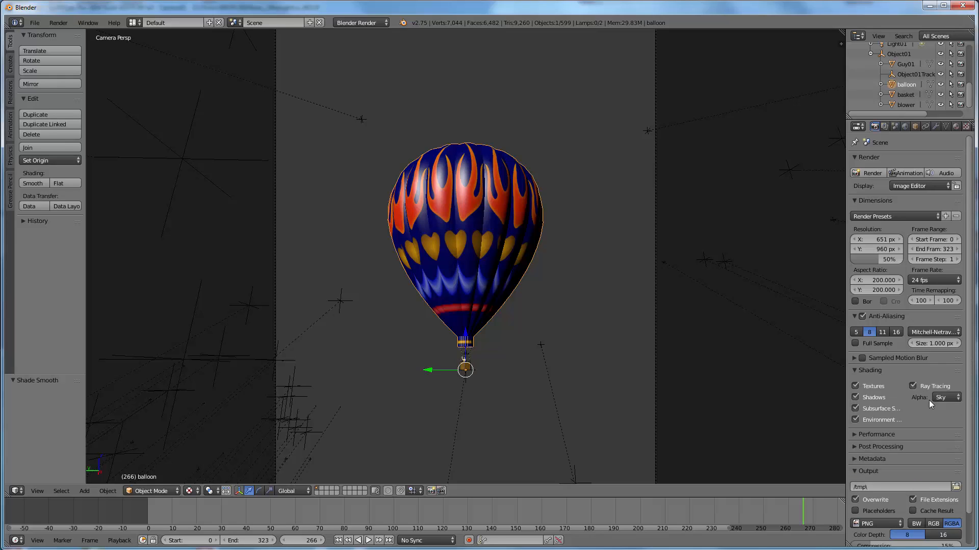
pyautogui.click(940, 398)
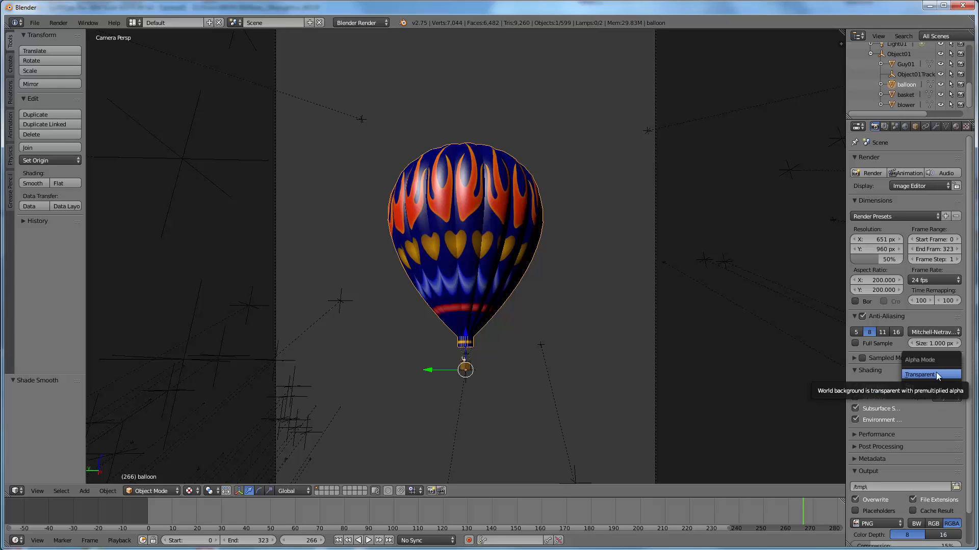
pyautogui.click(935, 372)
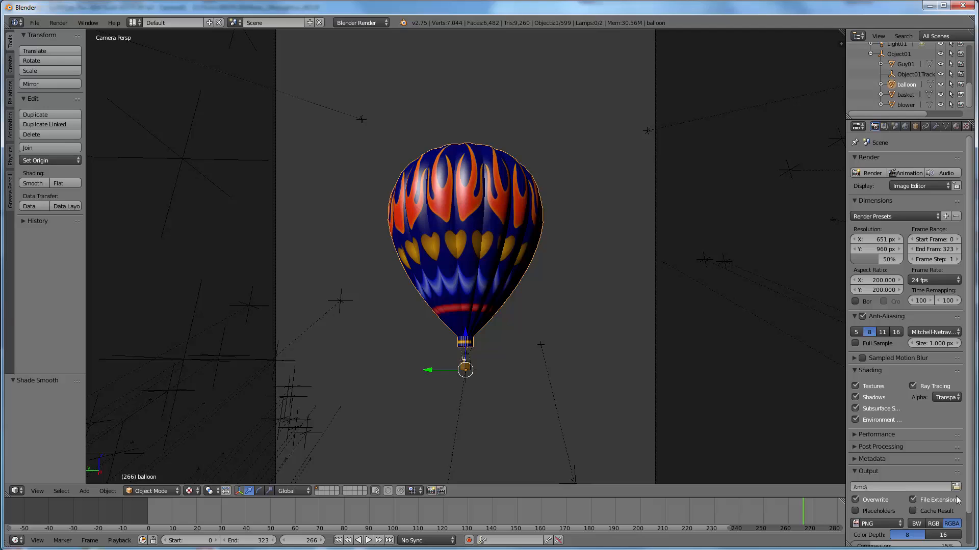
# Step: Set the render output path to the balloon file name in the shot's OutSeq folder and render the animation
pyautogui.scroll(-2, 942, 391)
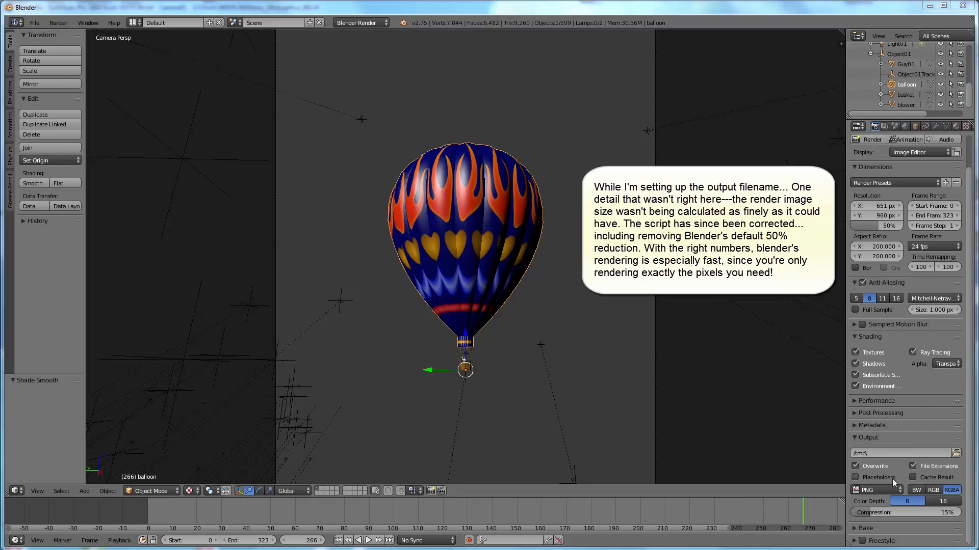
pyautogui.doubleClick(856, 454)
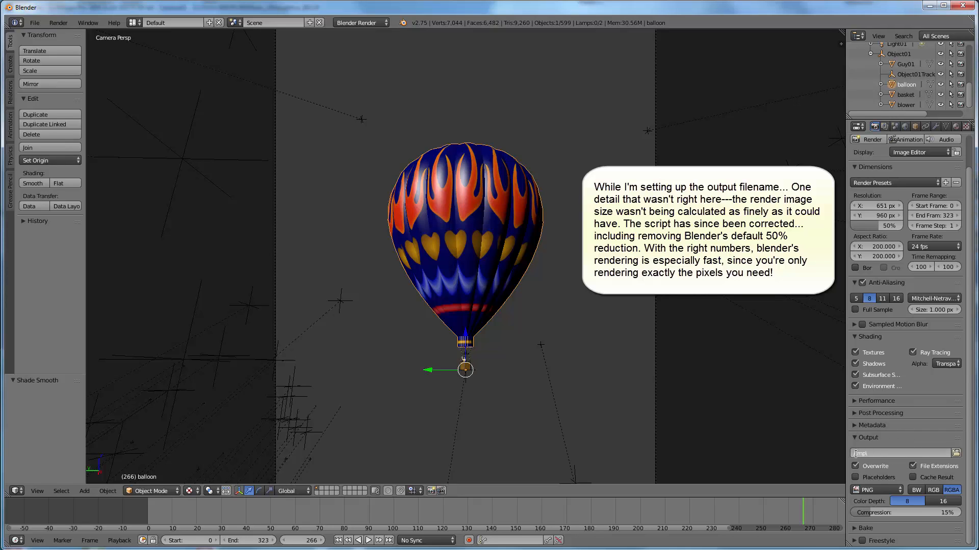
pyautogui.moveTo(868, 453); pyautogui.dragTo(816, 453)
pyautogui.hotkey('ctrl', 'v')
pyautogui.press('Return')
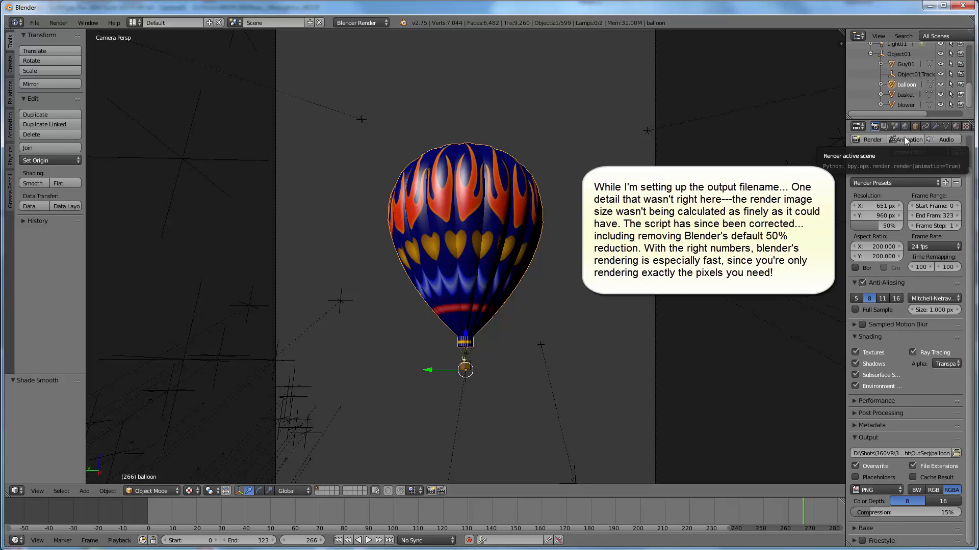
pyautogui.scroll(-2, 724, 219)
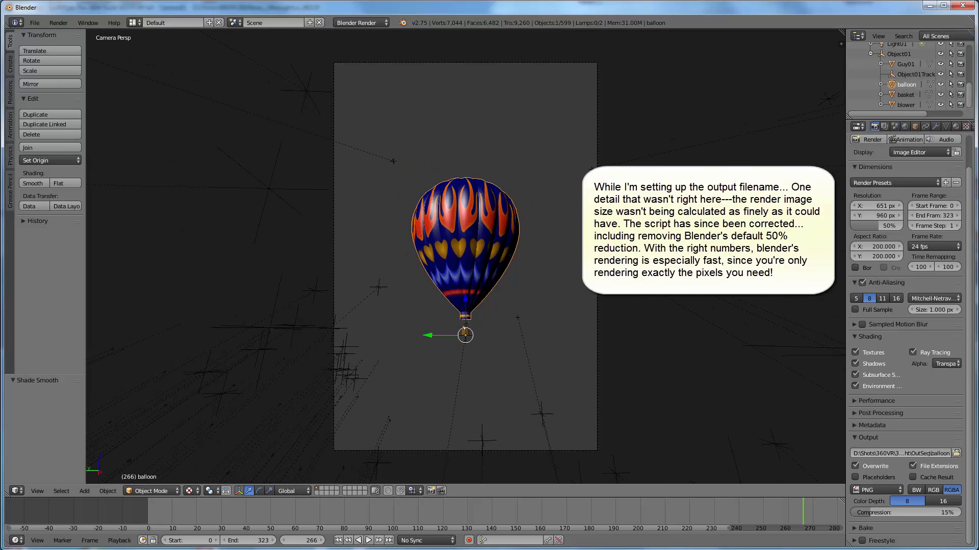
pyautogui.click(902, 138)
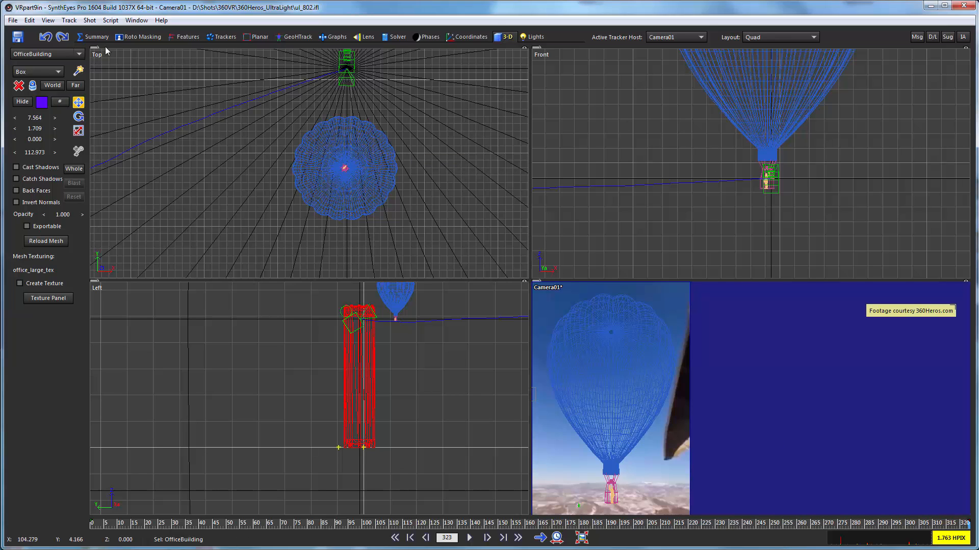
# Step: In SynthEyes, start changing the shot's images using the Re-distort CGI option, which switches to Apply mode
pyautogui.click(89, 20)
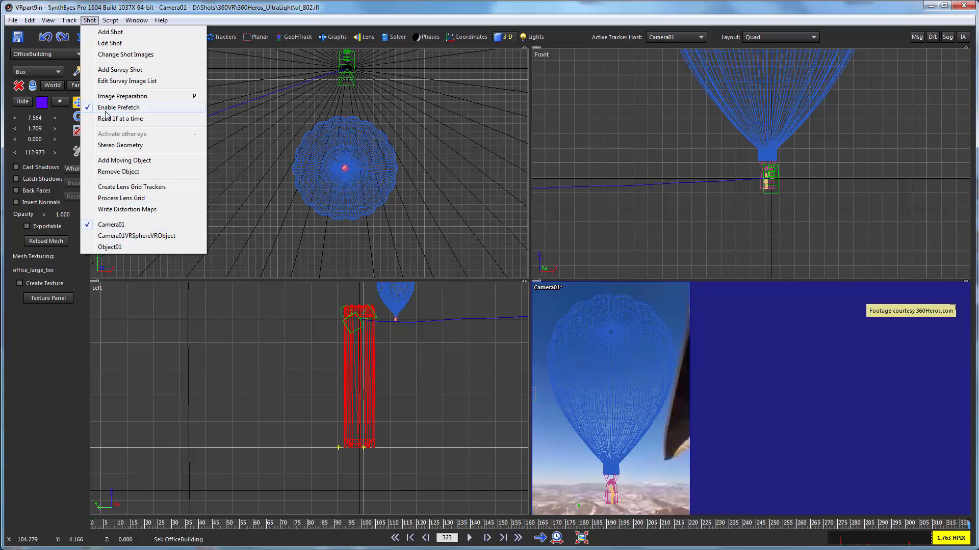
pyautogui.click(121, 54)
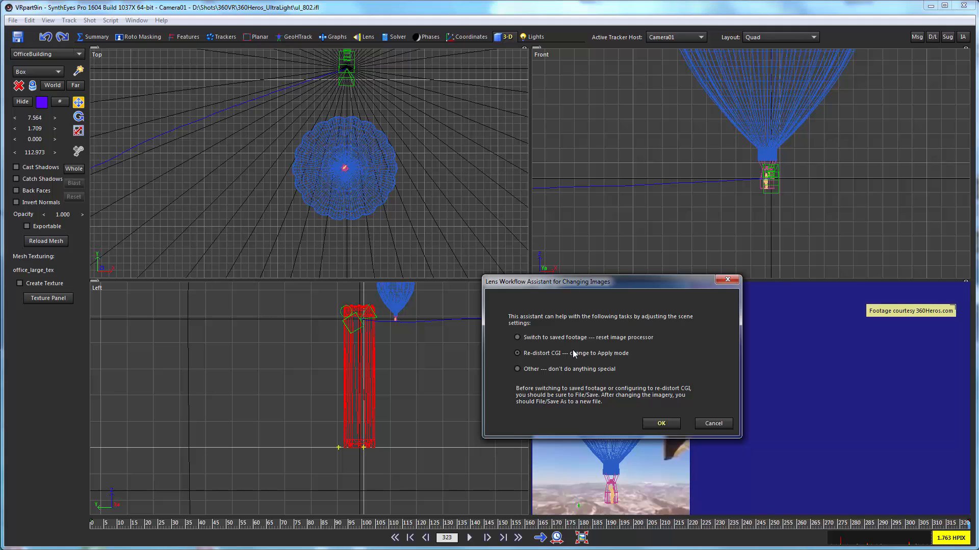
pyautogui.click(661, 423)
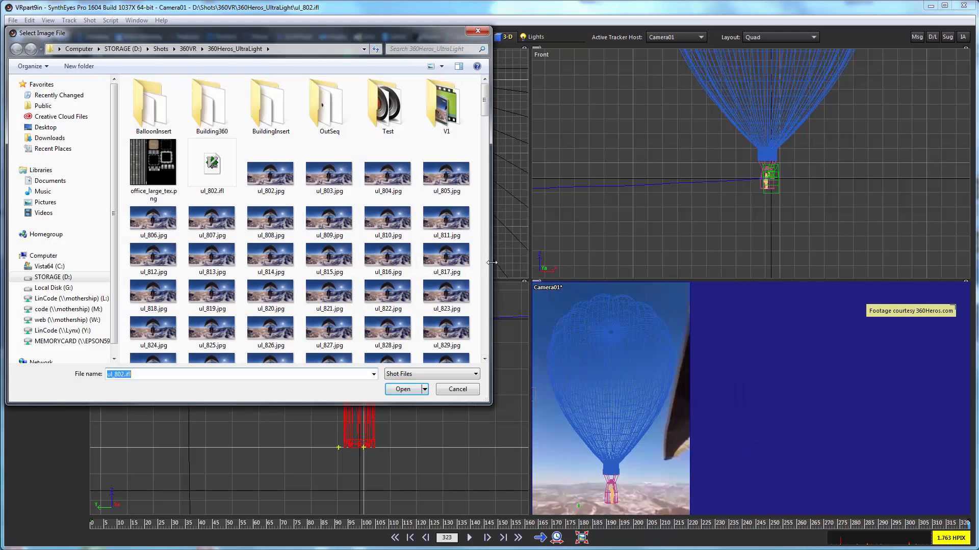
# Step: Load the rendered sequence starting at balloon0000.png from the OutSeq folder as the shot imagery, with Keep Alpha enabled
pyautogui.click(324, 125)
pyautogui.doubleClick(324, 124)
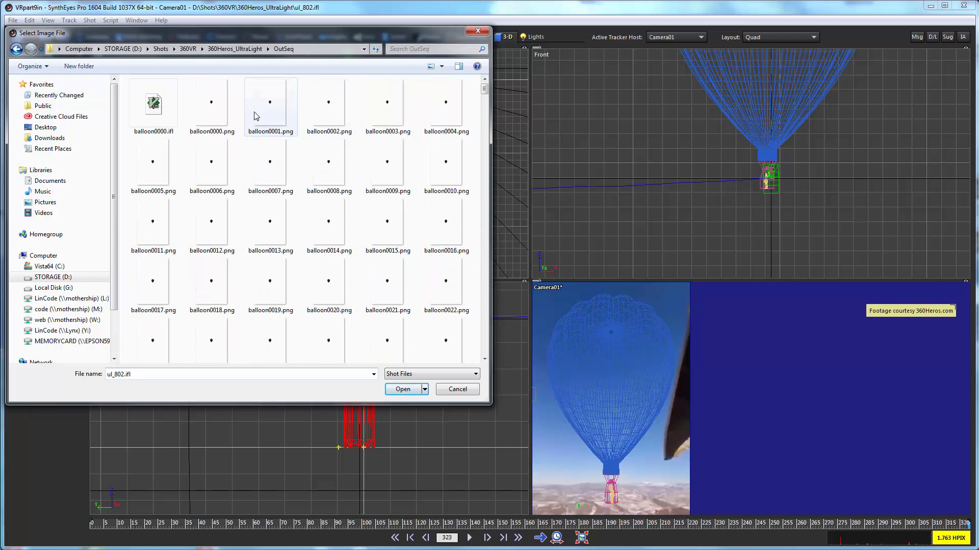
pyautogui.click(207, 105)
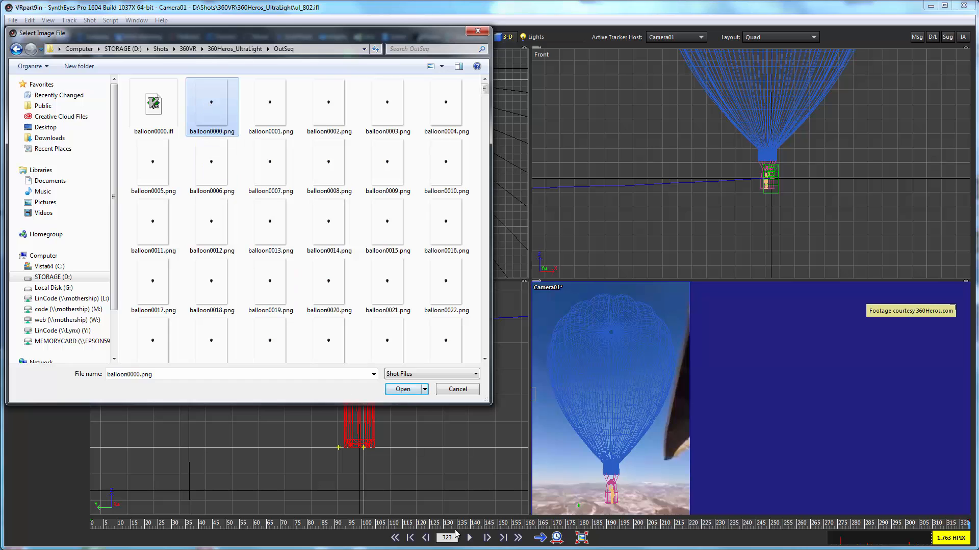
pyautogui.click(402, 391)
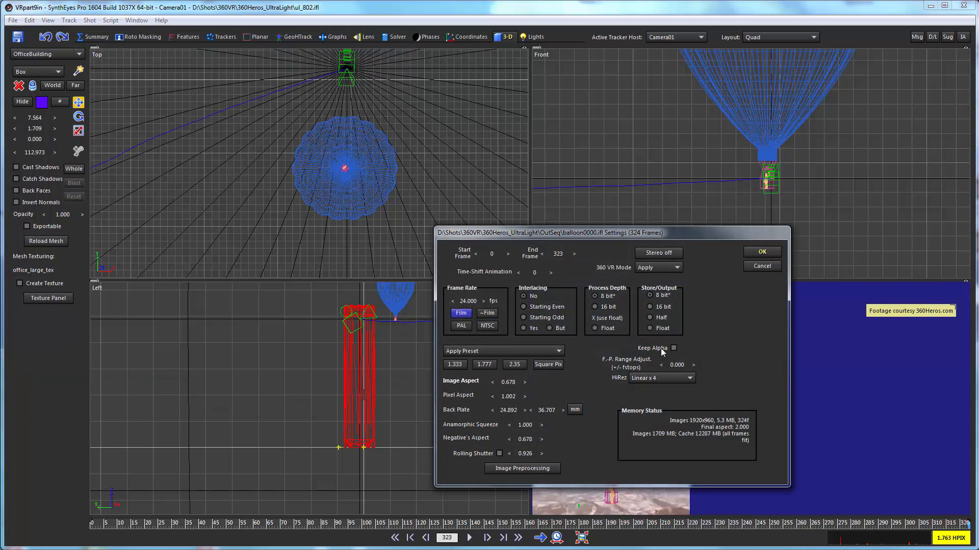
pyautogui.click(661, 347)
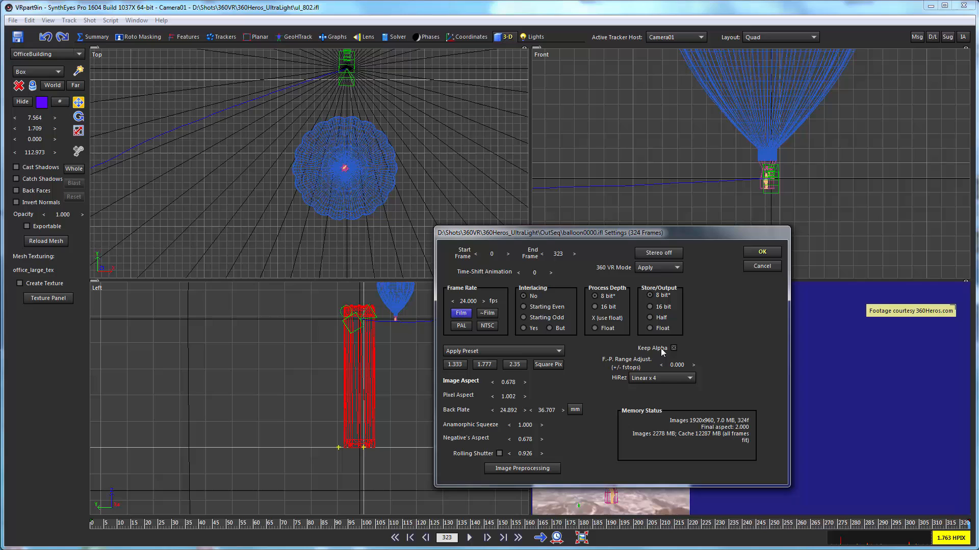
pyautogui.click(761, 251)
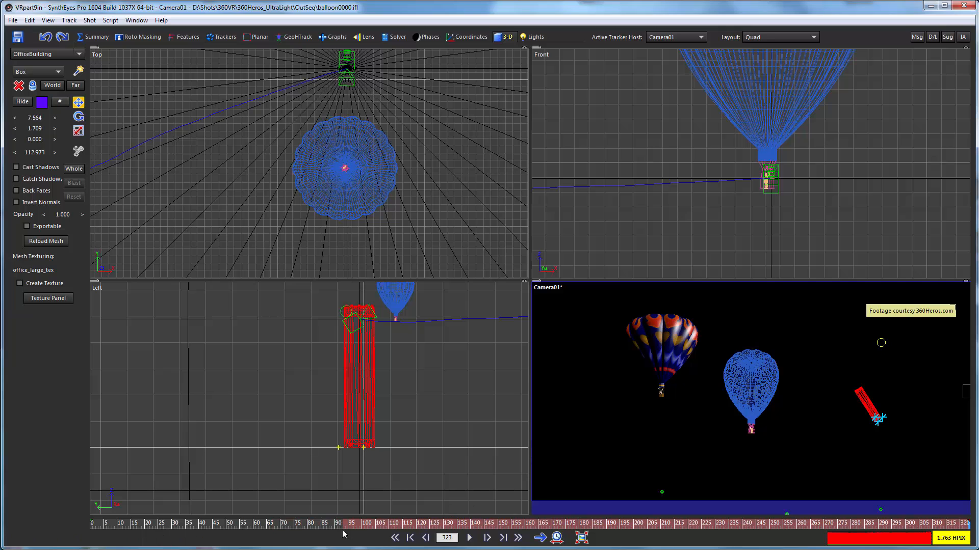
# Step: Scrub the balloon footage to frame 270 and run the VR360 Unfollow Mesh script
pyautogui.moveTo(202, 525); pyautogui.dragTo(825, 502)
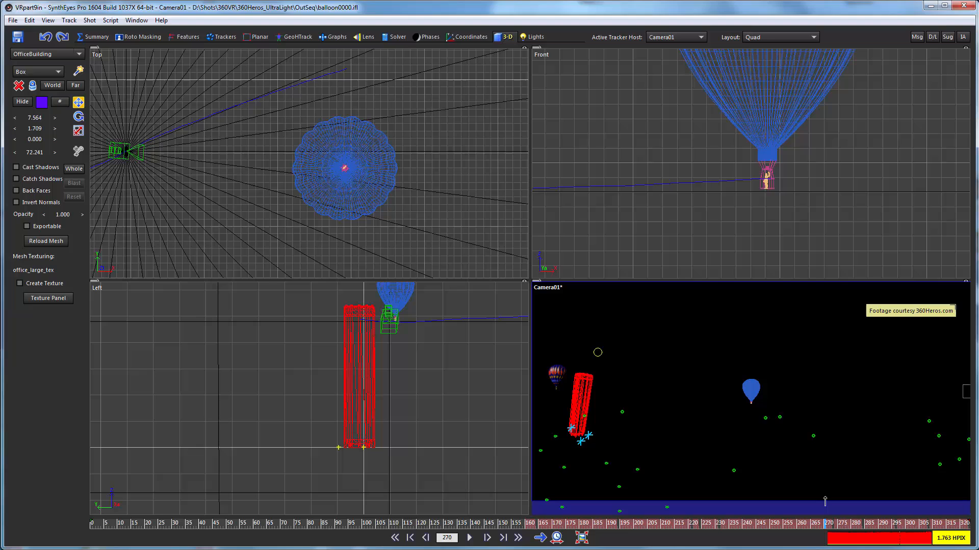
pyautogui.click(110, 20)
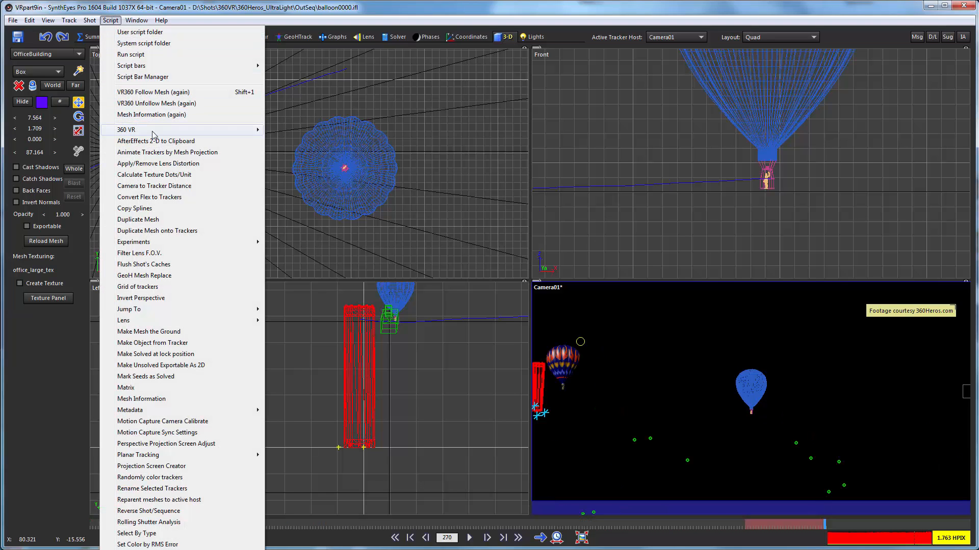
pyautogui.click(142, 105)
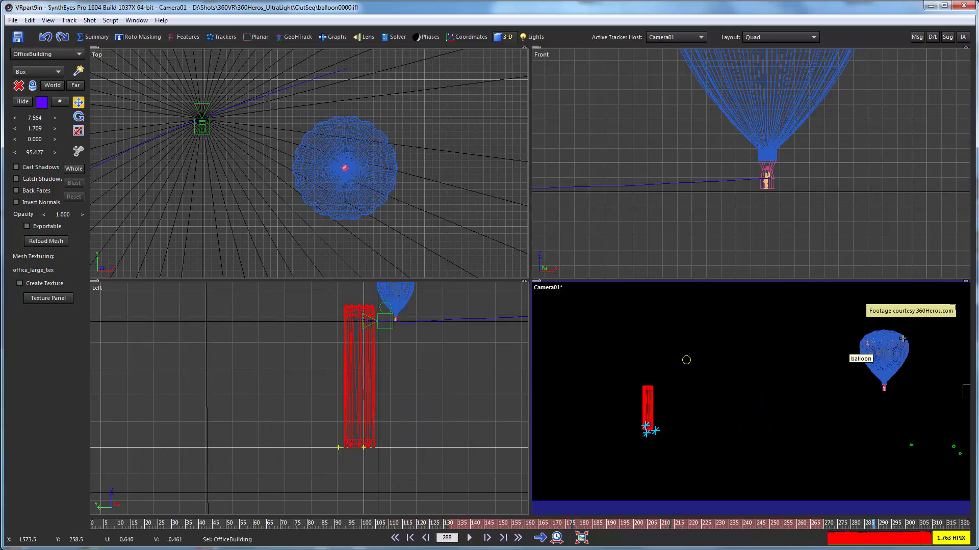
# Step: Examine how the rendered balloon lines up with its mesh in the camera view around frame 288, and scrub back to frame 216
pyautogui.scroll(5, 903, 338)
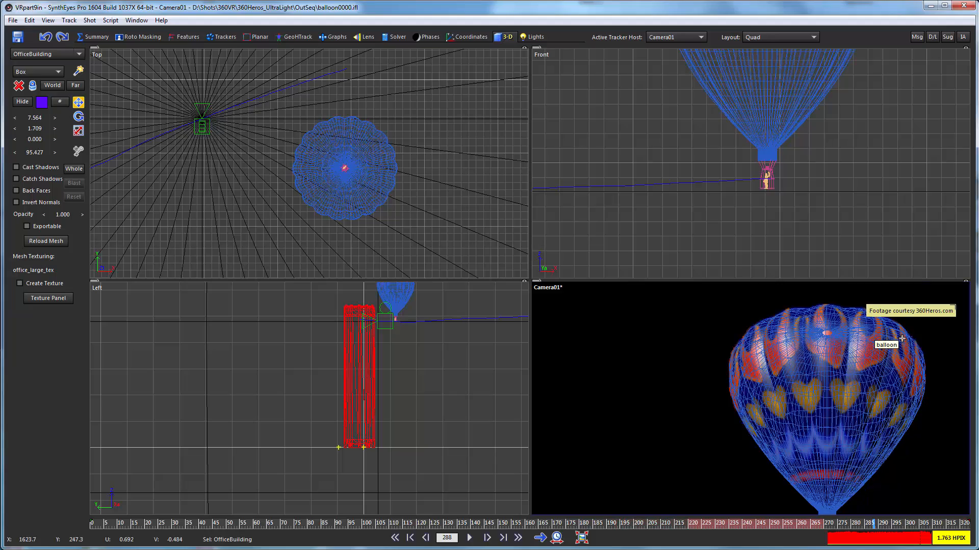
pyautogui.scroll(3, 836, 358)
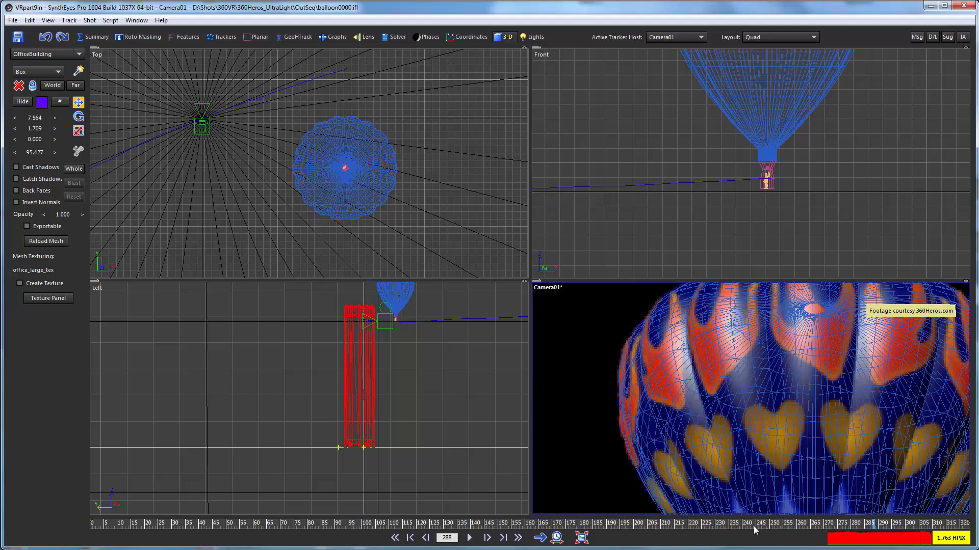
pyautogui.moveTo(755, 531); pyautogui.dragTo(873, 502)
pyautogui.moveTo(766, 521); pyautogui.dragTo(681, 522)
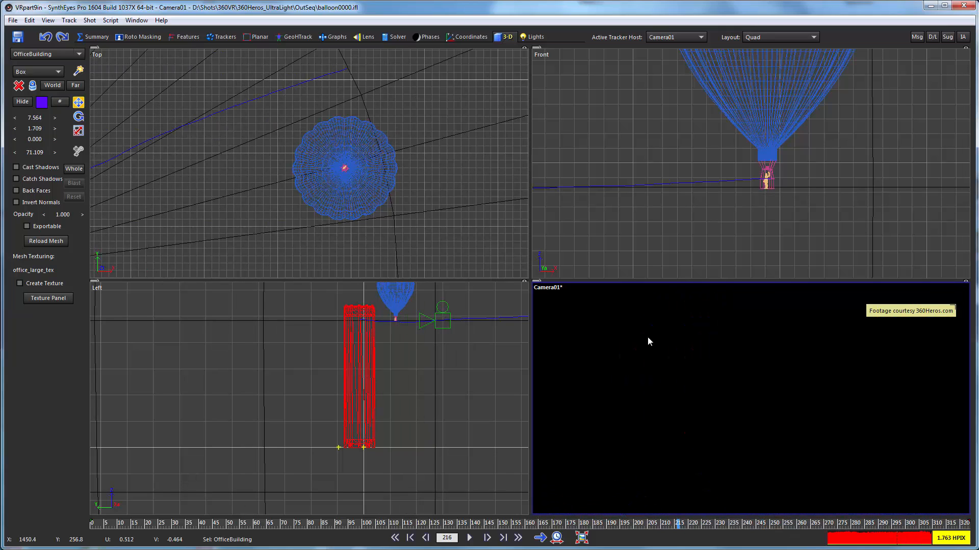
# Step: Open the Save Processed Image Sequence settings from the image preparation output options
pyautogui.press('p')
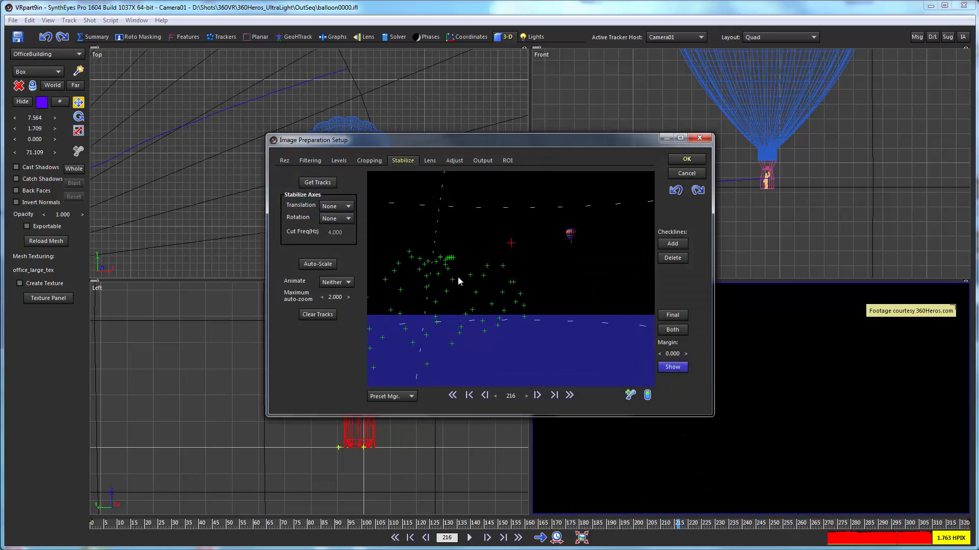
pyautogui.click(483, 161)
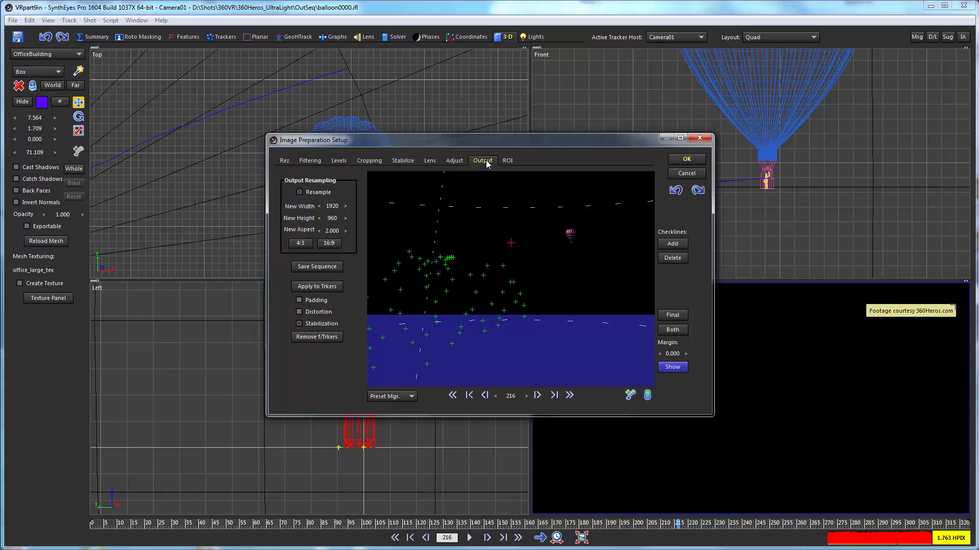
pyautogui.click(316, 267)
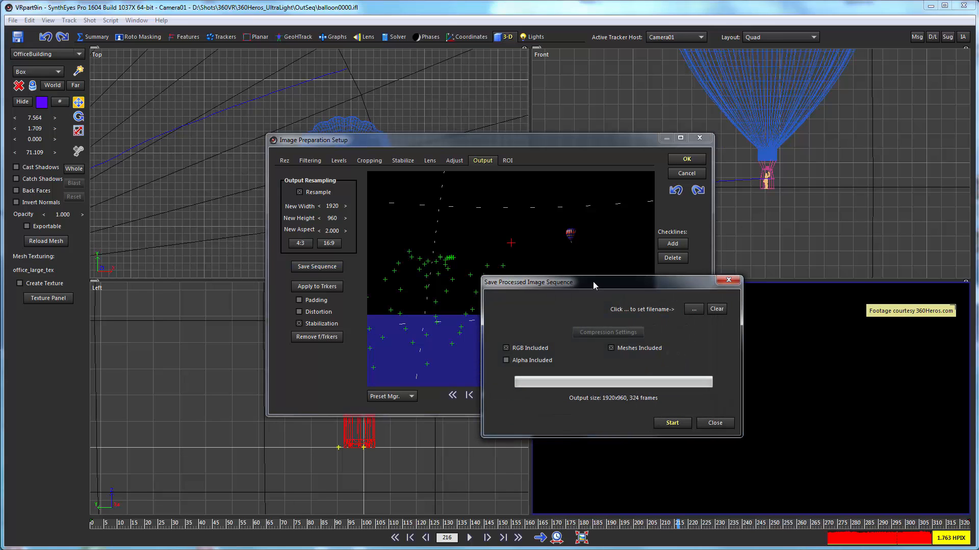
pyautogui.moveTo(592, 282); pyautogui.dragTo(549, 241)
# Step: Save the PNG sequence with alpha included to D:\Shots\360VR\360Heros_UltraLight\BalloonInsert\balloon000.png, replacing the existing file
pyautogui.click(645, 272)
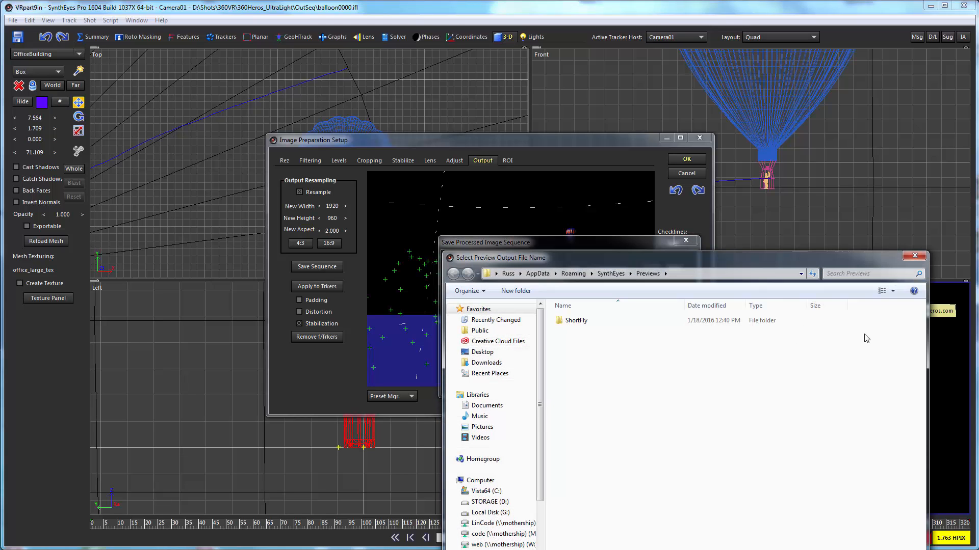
pyautogui.moveTo(701, 255); pyautogui.dragTo(538, 131)
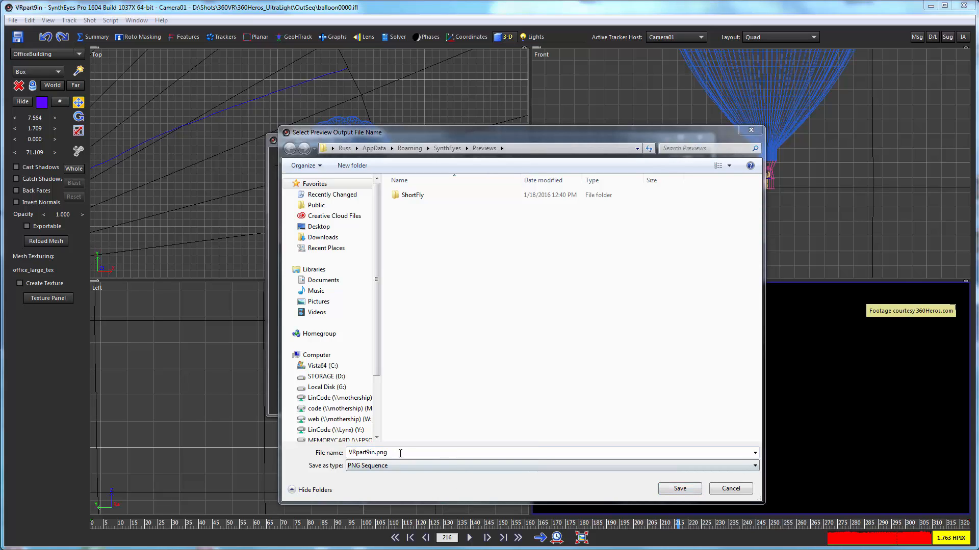
pyautogui.click(327, 463)
pyautogui.write('D:\\Shots\\360VR\\360Heros_UltraLight\\BalloonInsert\\balloon000.png')
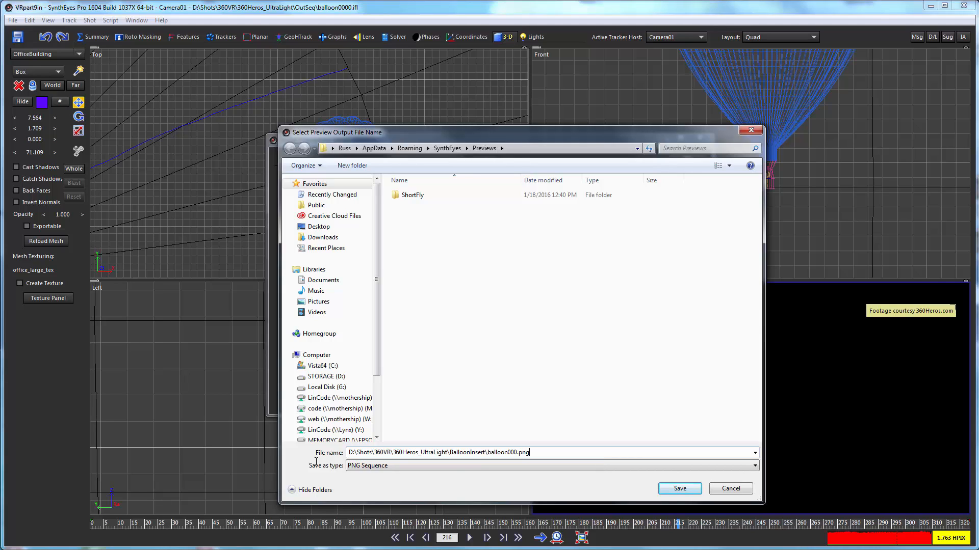
pyautogui.click(679, 491)
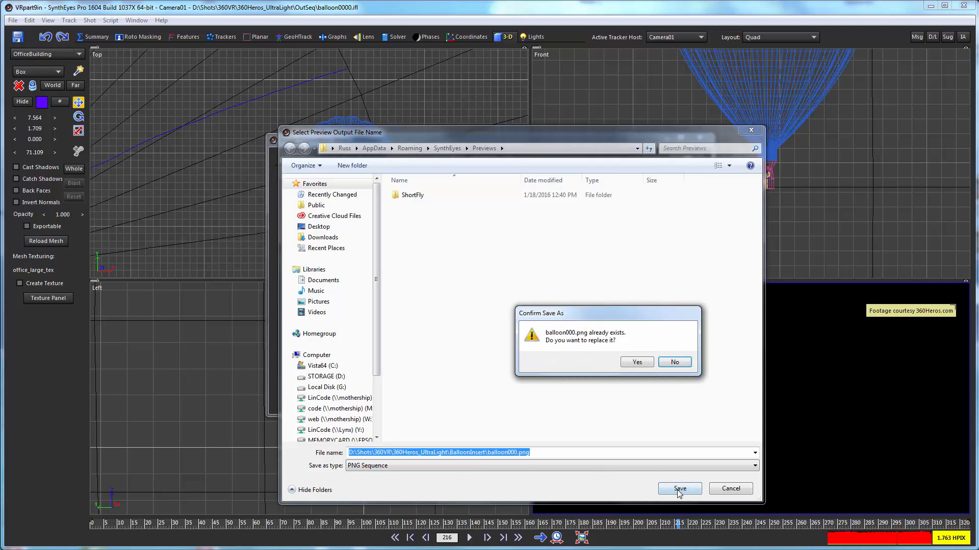
pyautogui.click(633, 362)
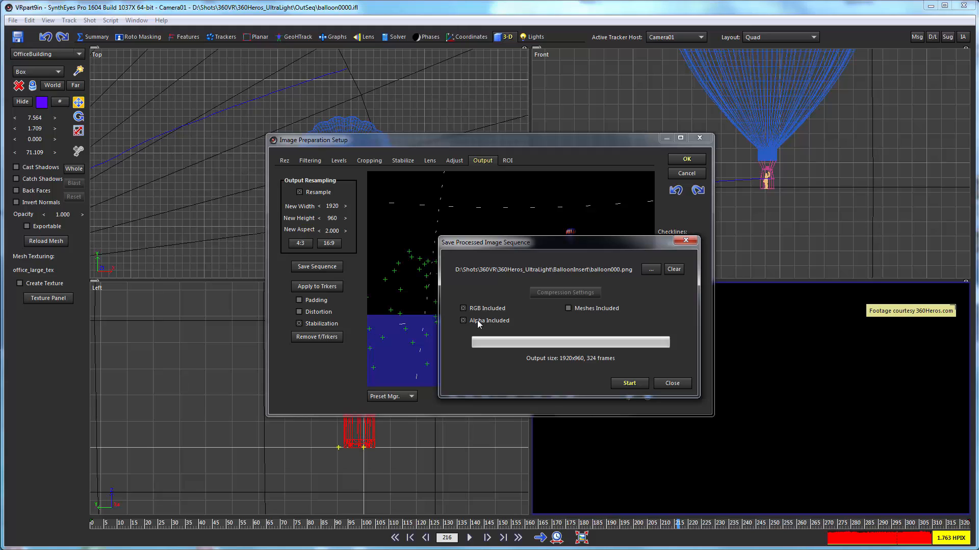
pyautogui.click(621, 381)
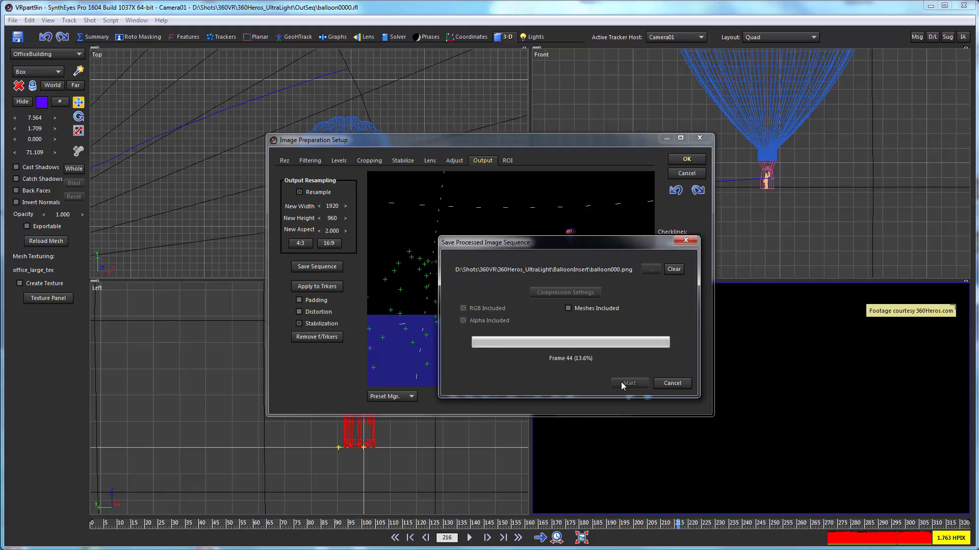